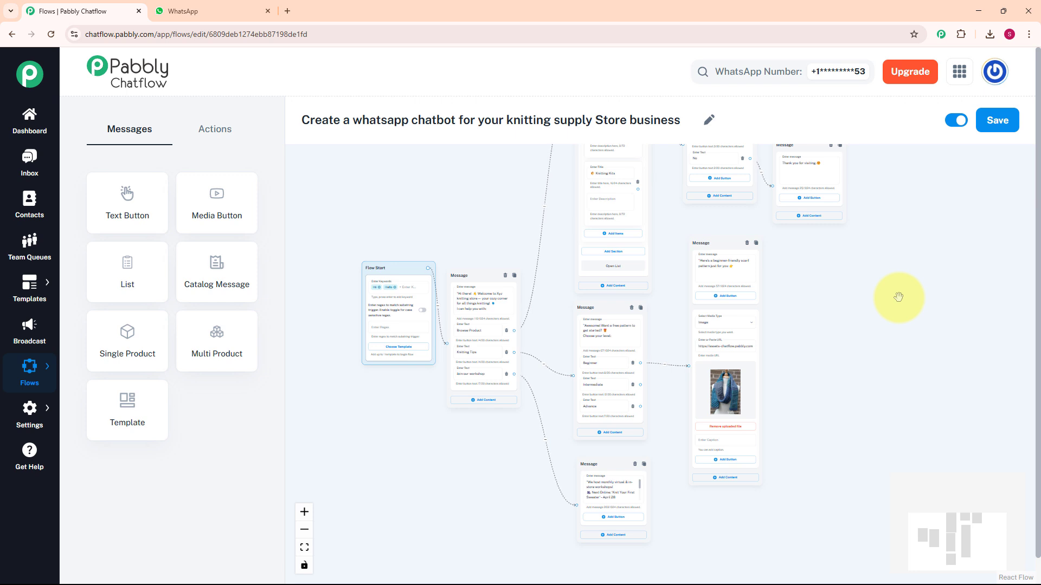
drag(898, 297, 875, 350)
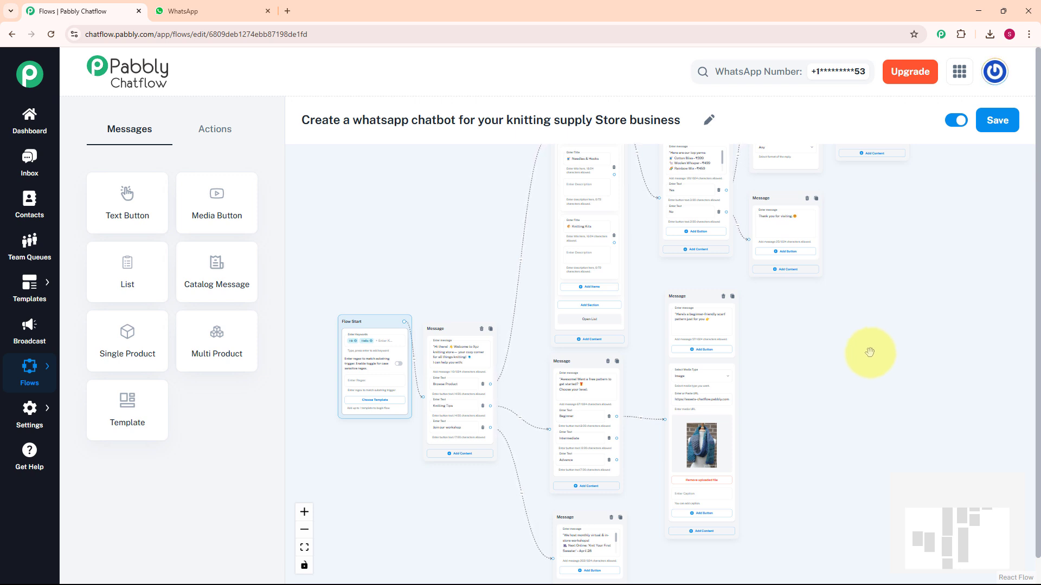
mouse_move(869, 352)
mouse_down()
mouse_move(918, 348)
mouse_move(922, 321)
mouse_move(878, 351)
mouse_up()
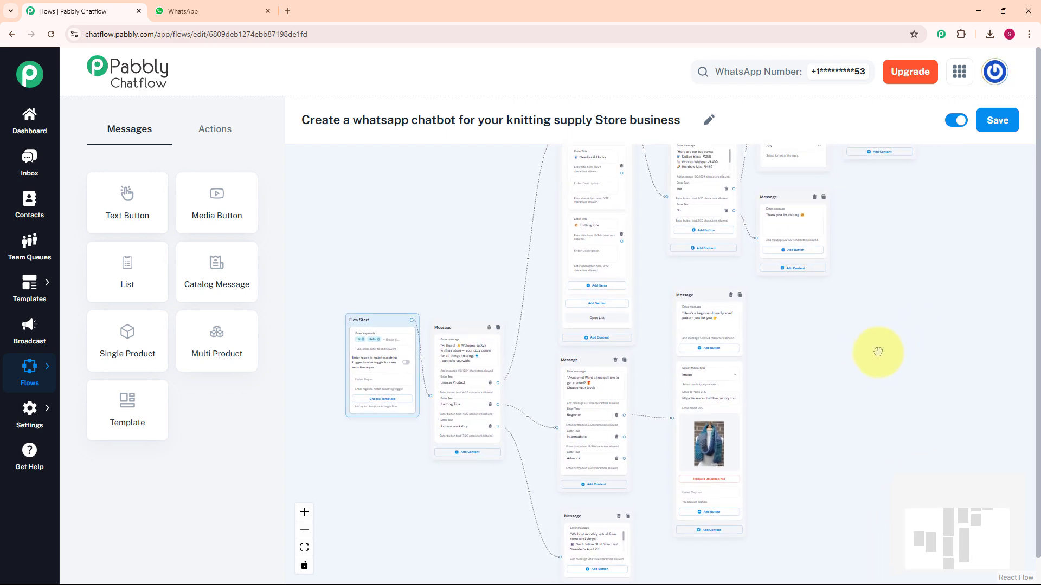
scroll(877, 352, up, 2)
drag(873, 348, 947, 361)
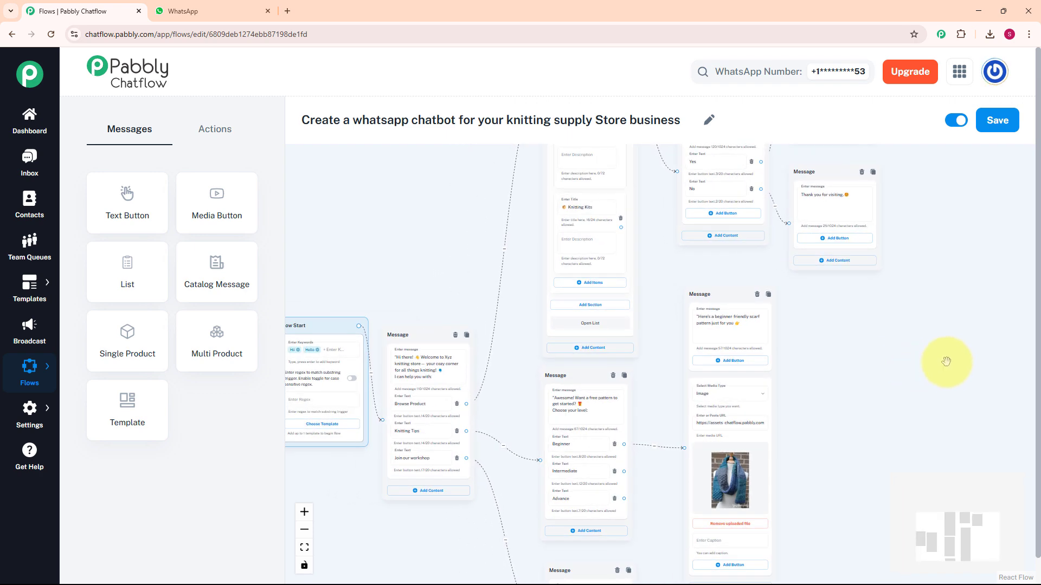
Step: Switch to WhatsApp and send "Hello" in the Test Number chat to trigger the chatbot
key(ctrl+Tab)
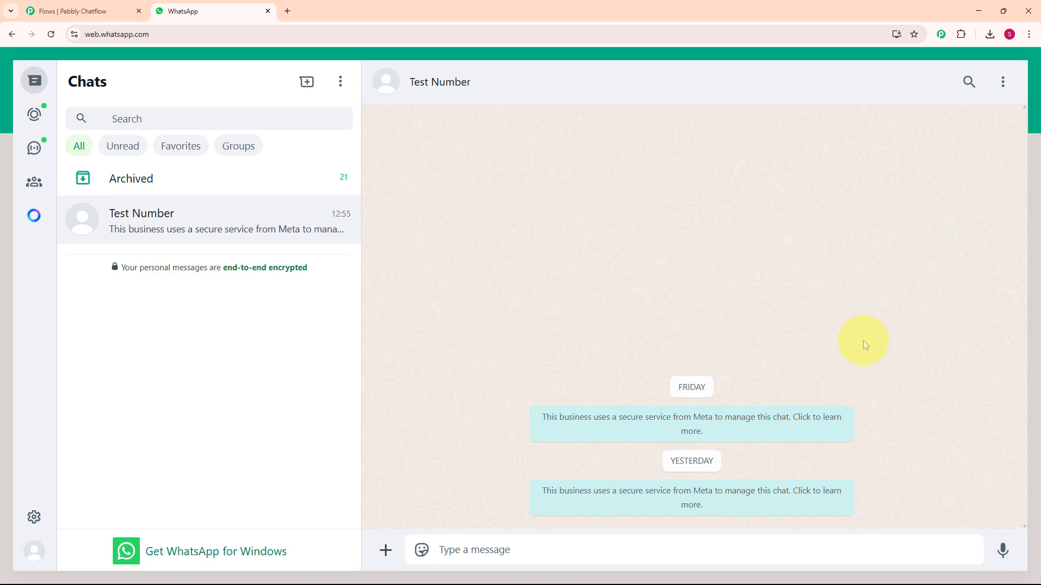
text(Hello)
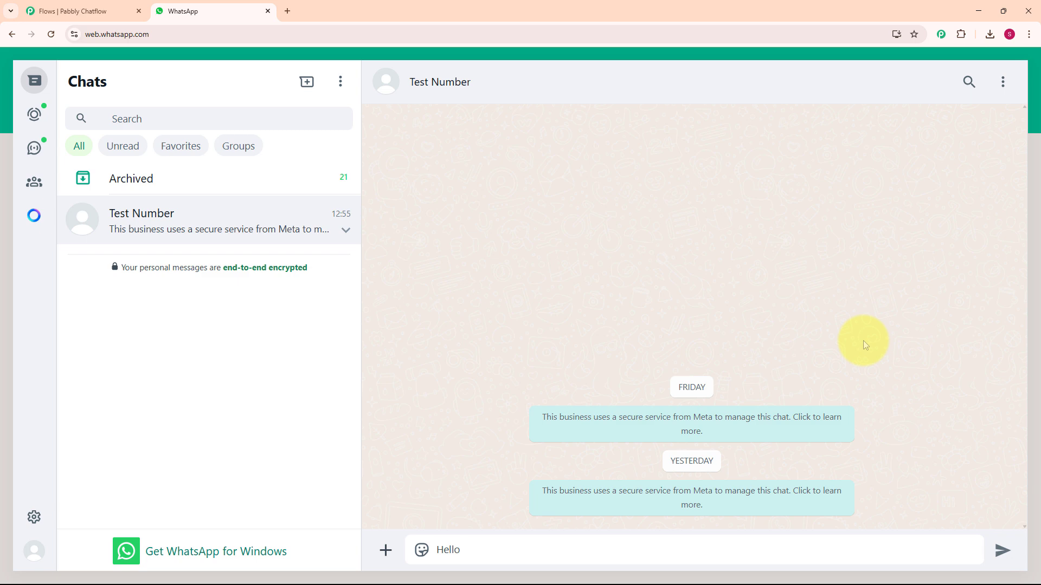
key(Return)
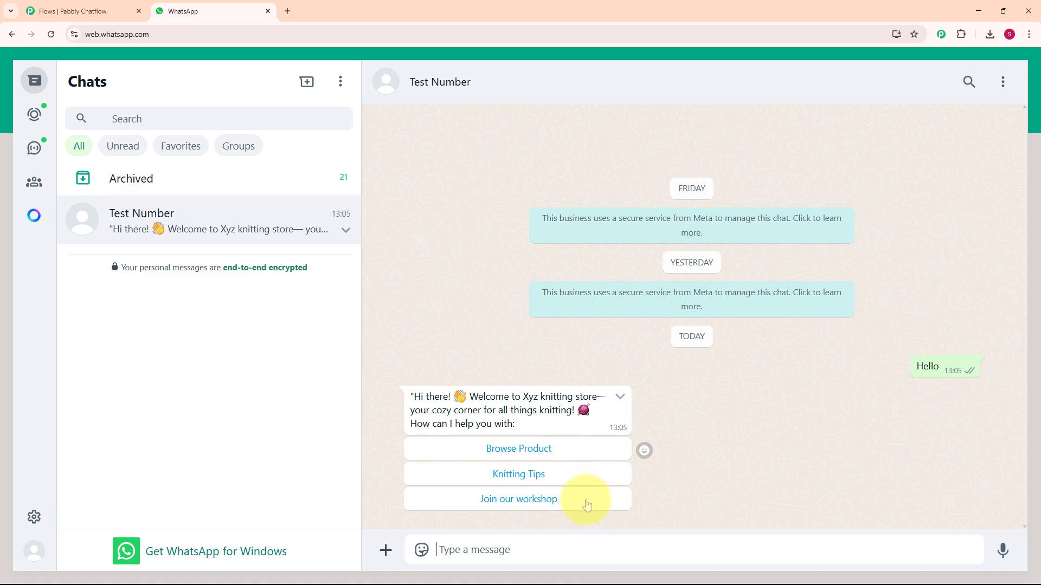
Step: Test the chatbot's Browse Product branch by picking Yarn from the product list and answering Yes to placing an order
click(552, 452)
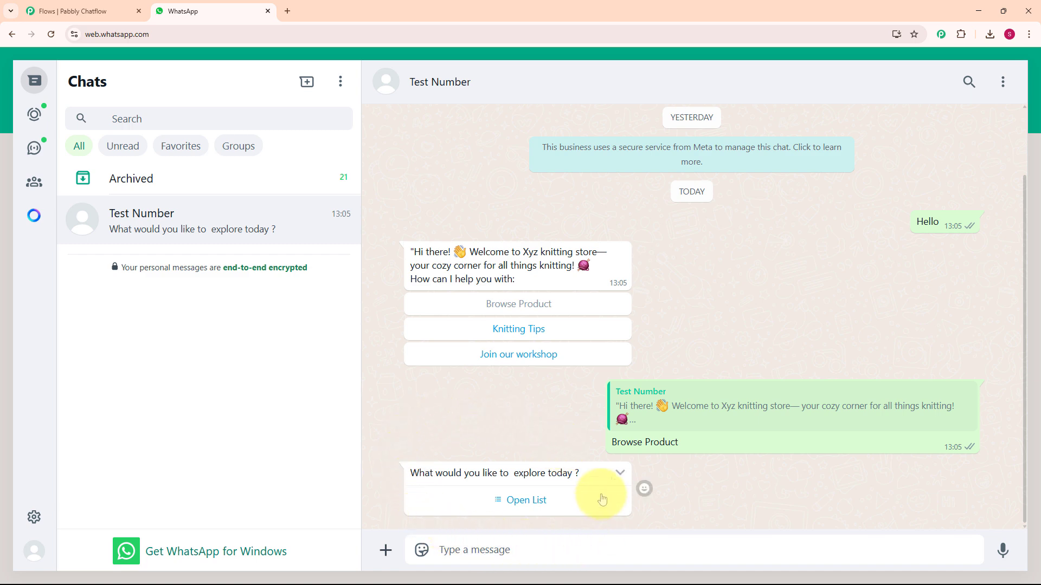
click(564, 500)
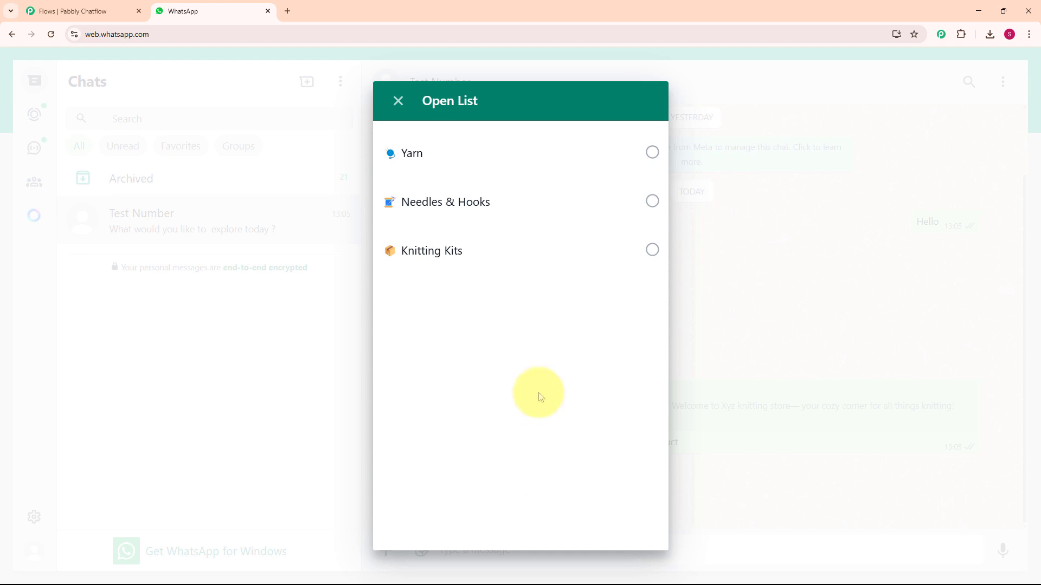
click(412, 153)
click(628, 528)
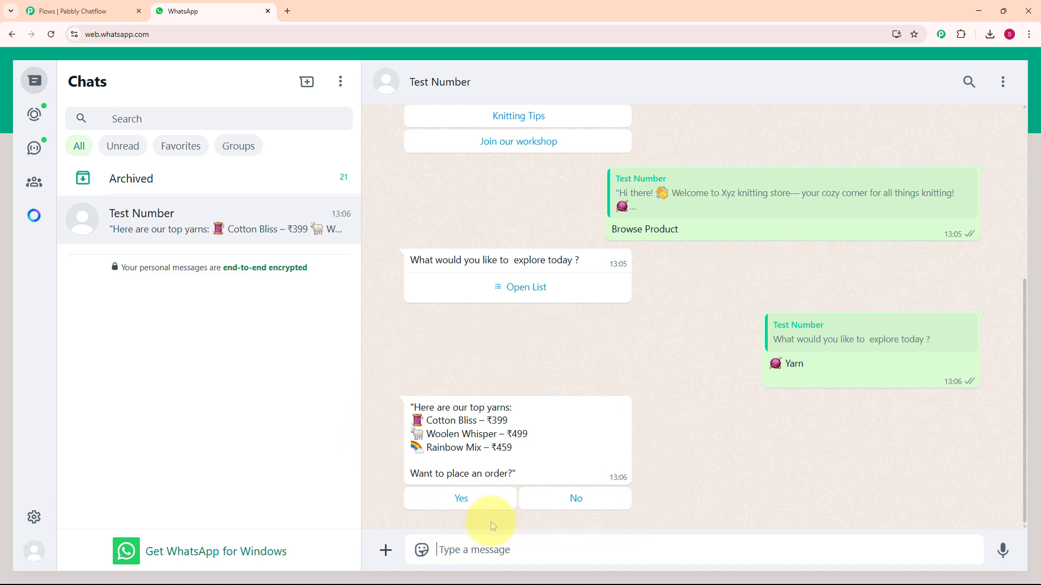
click(475, 503)
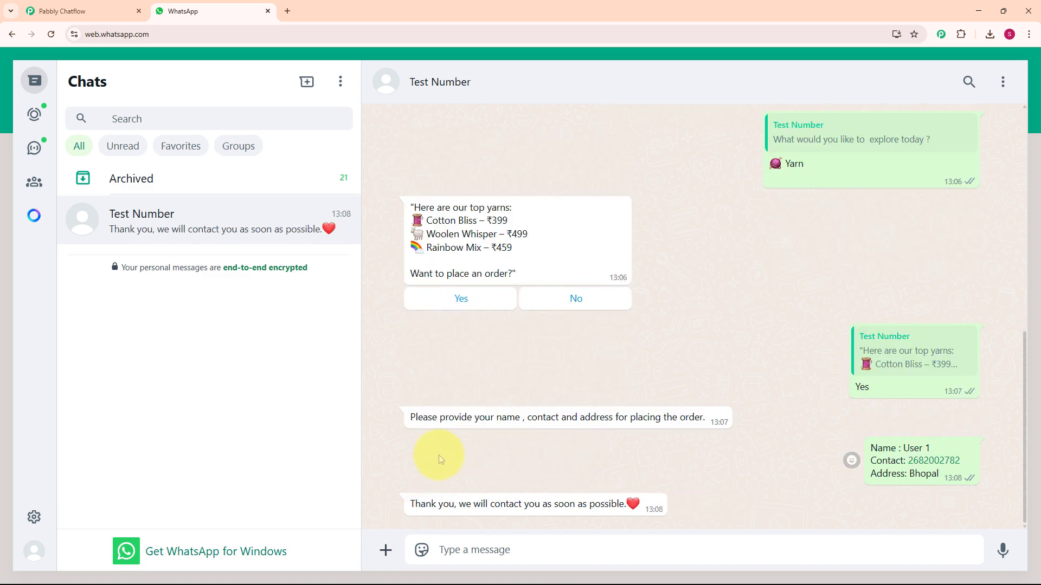
Step: Test the Knitting Tips option from the chatbot's welcome message and choose the Beginner level
scroll(438, 454, up, 6)
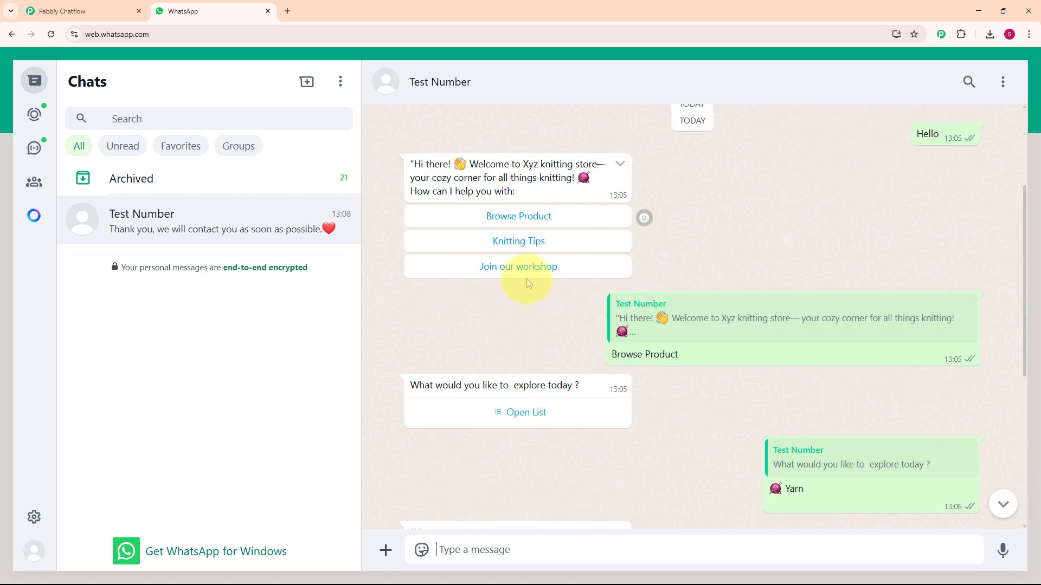
click(522, 244)
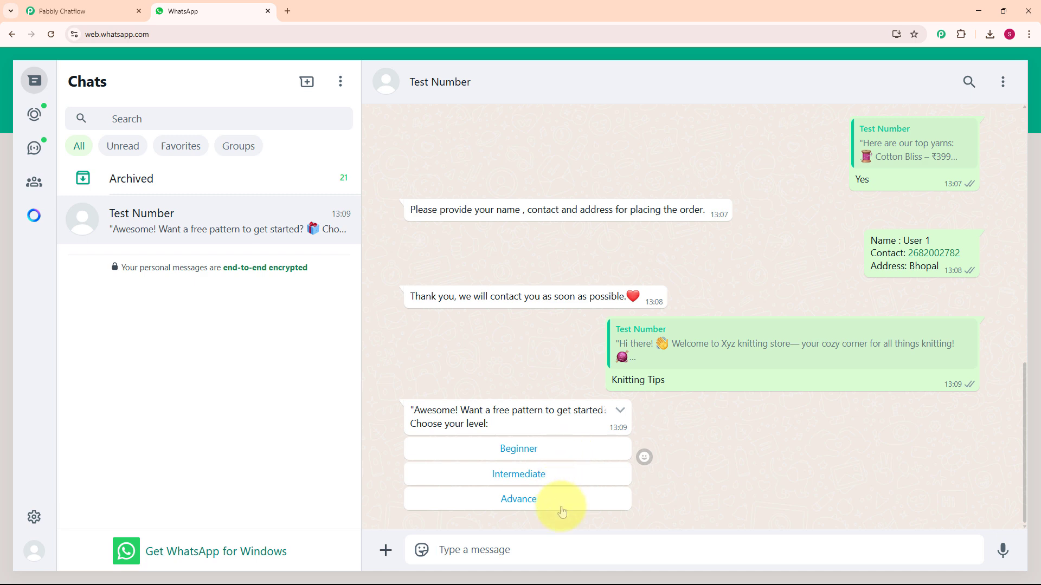
click(547, 448)
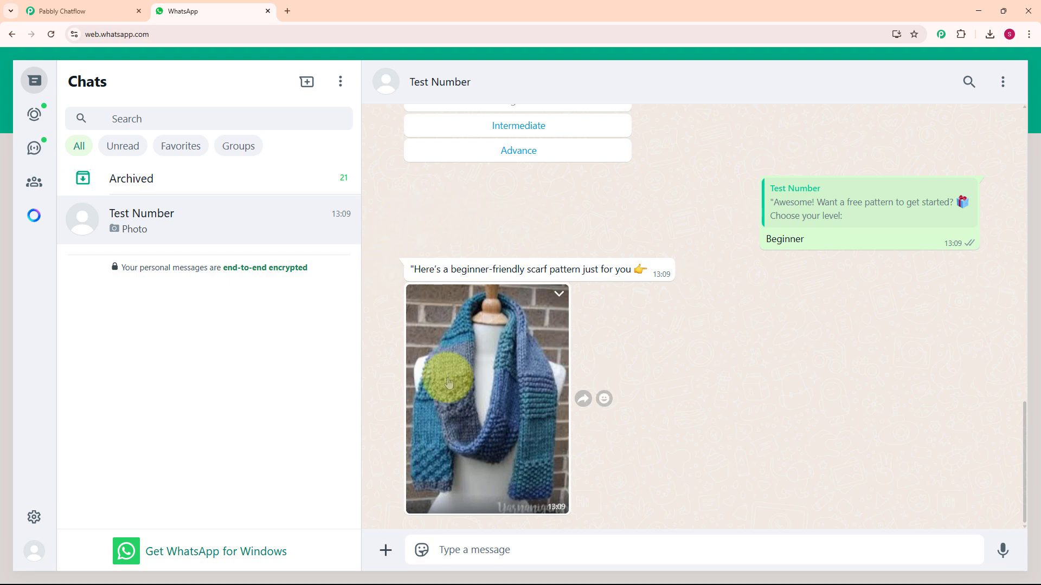
Step: Test the "Join our workshop" option from the chatbot's welcome message
scroll(449, 383, up, 15)
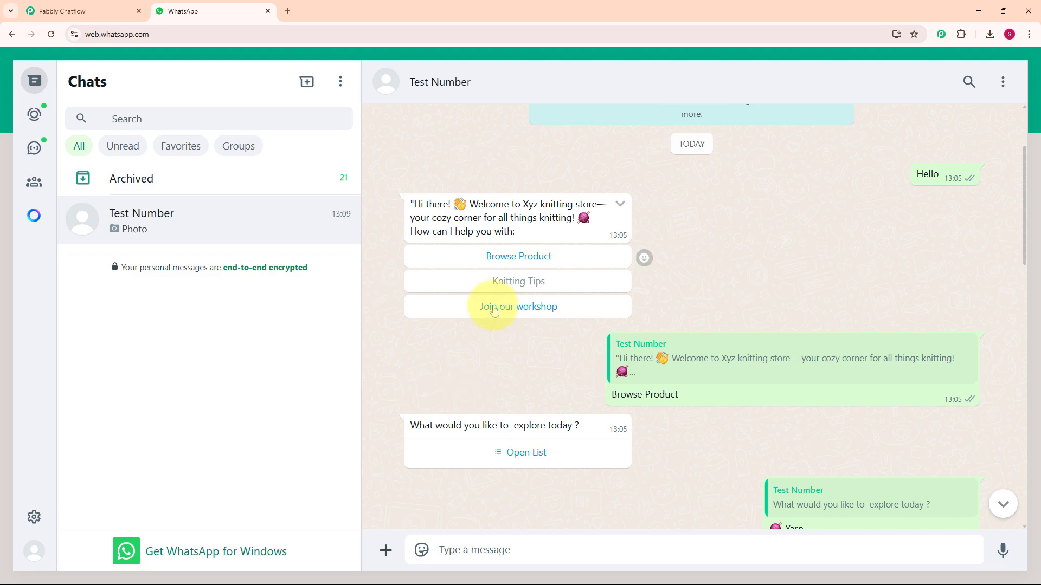
click(493, 308)
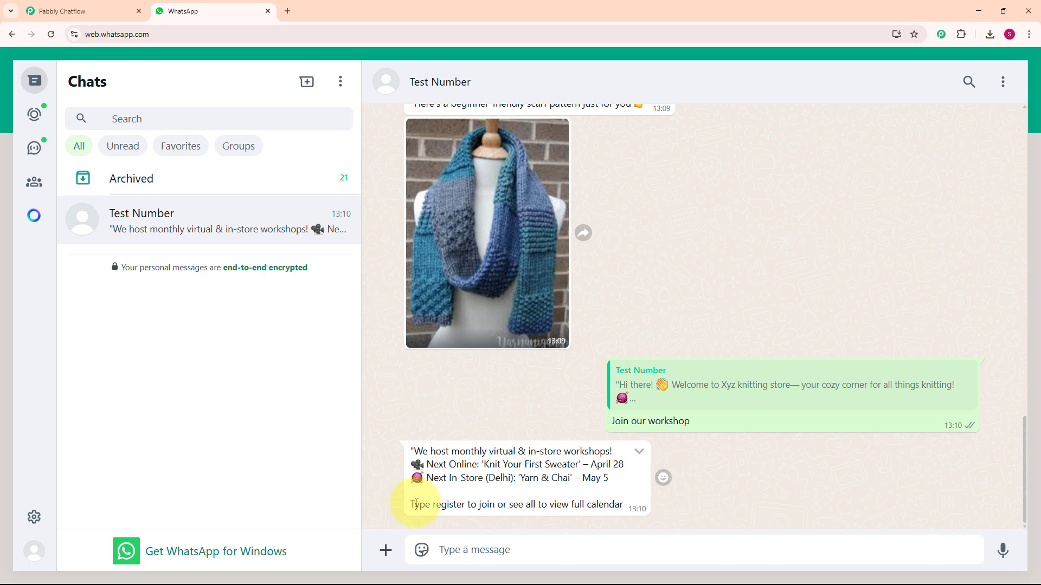
scroll(417, 503, up, 8)
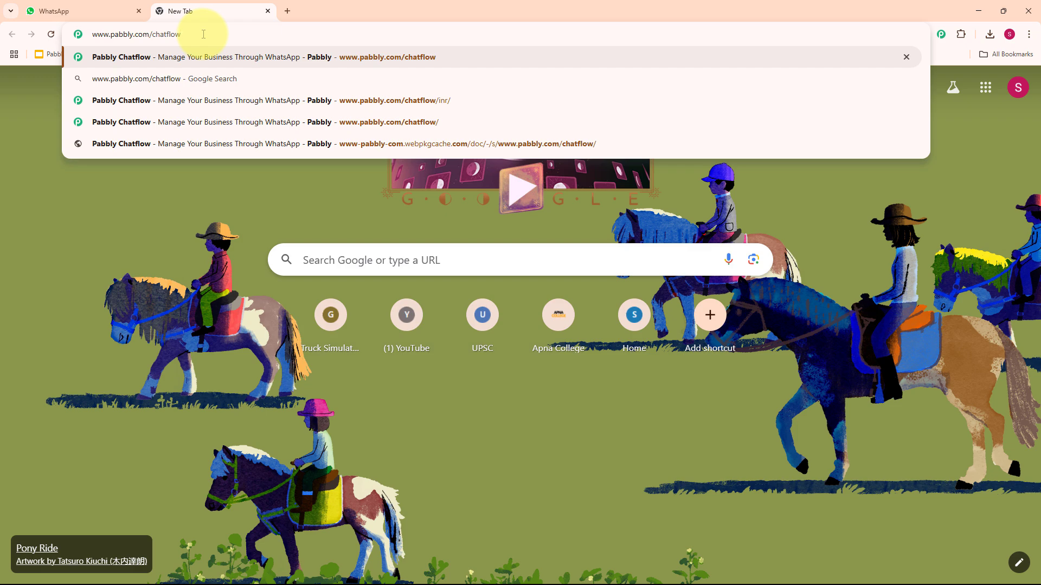
key(Return)
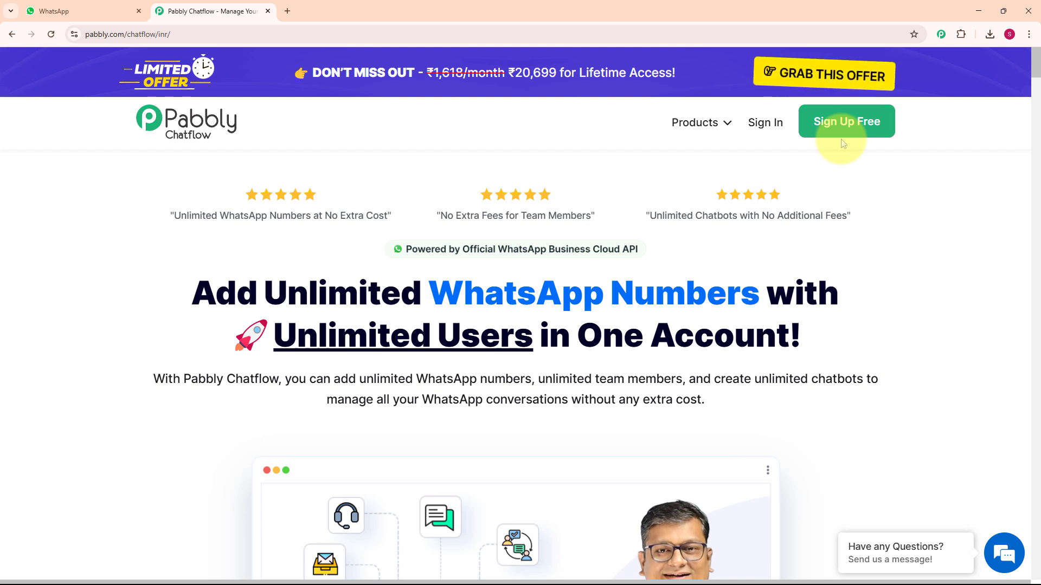
click(764, 142)
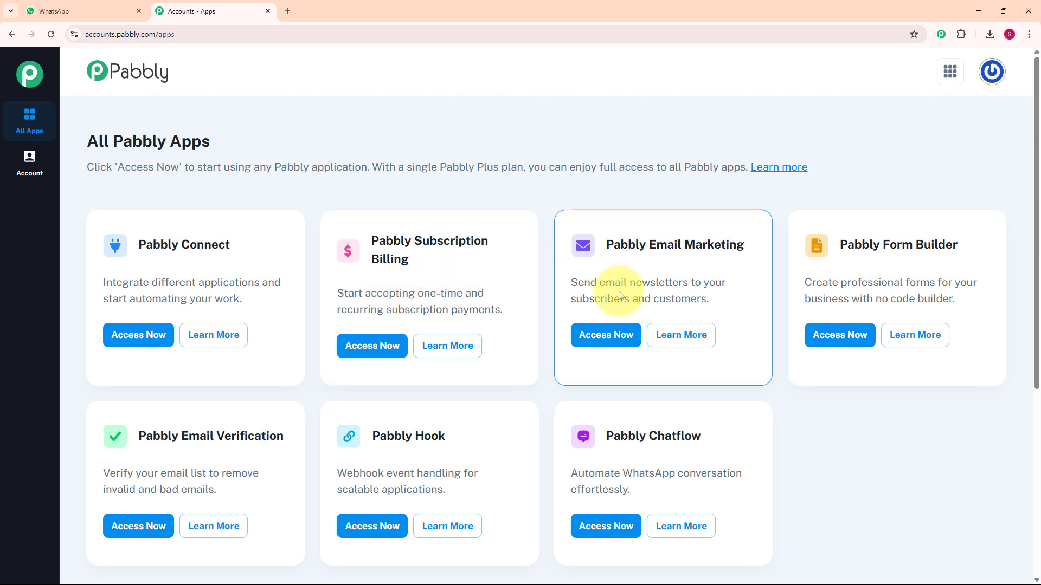
scroll(823, 454, down, 2)
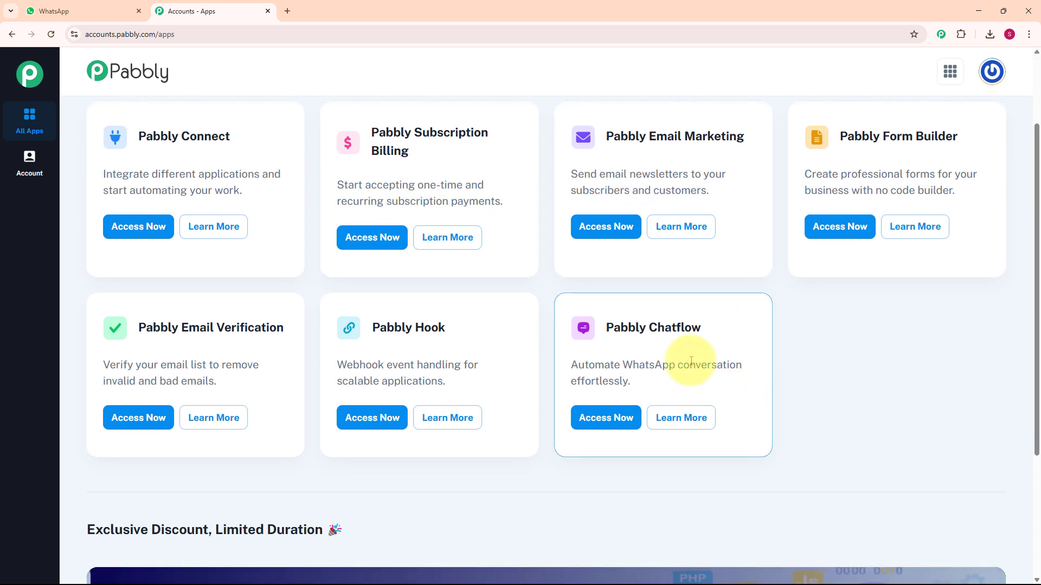
click(617, 420)
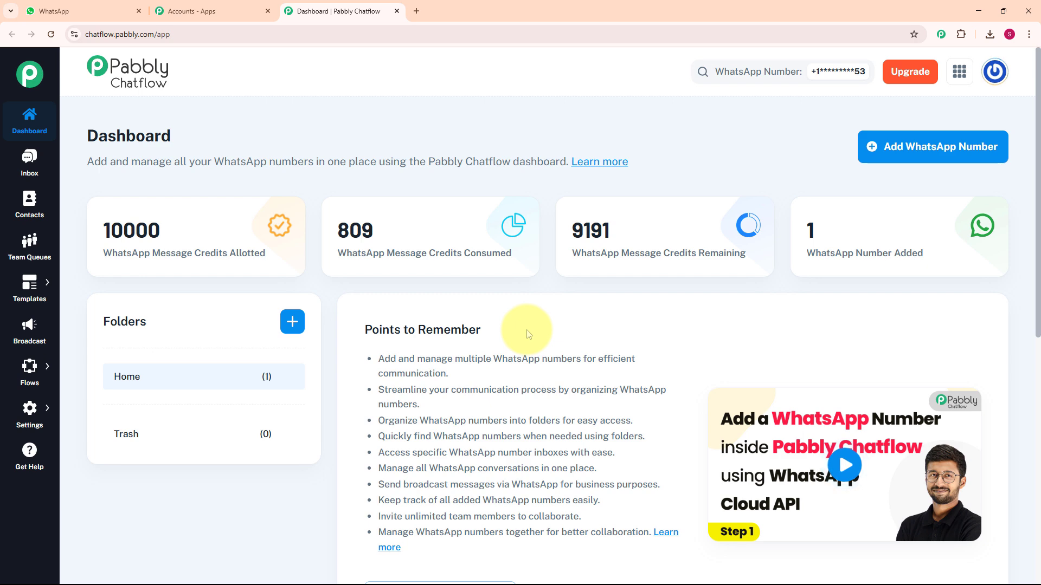
scroll(529, 335, down, 4)
scroll(529, 335, down, 4)
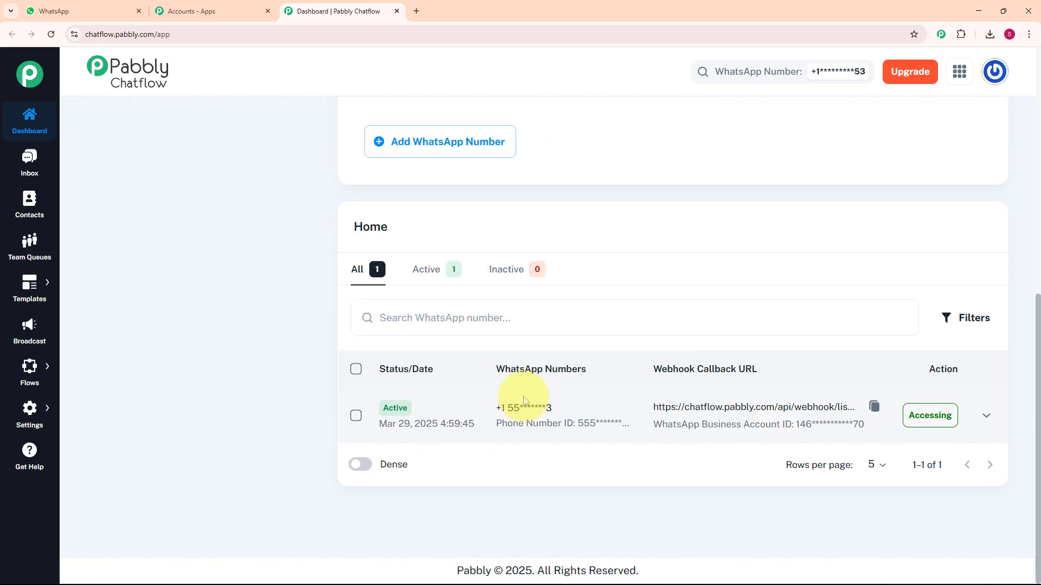
scroll(524, 401, up, 8)
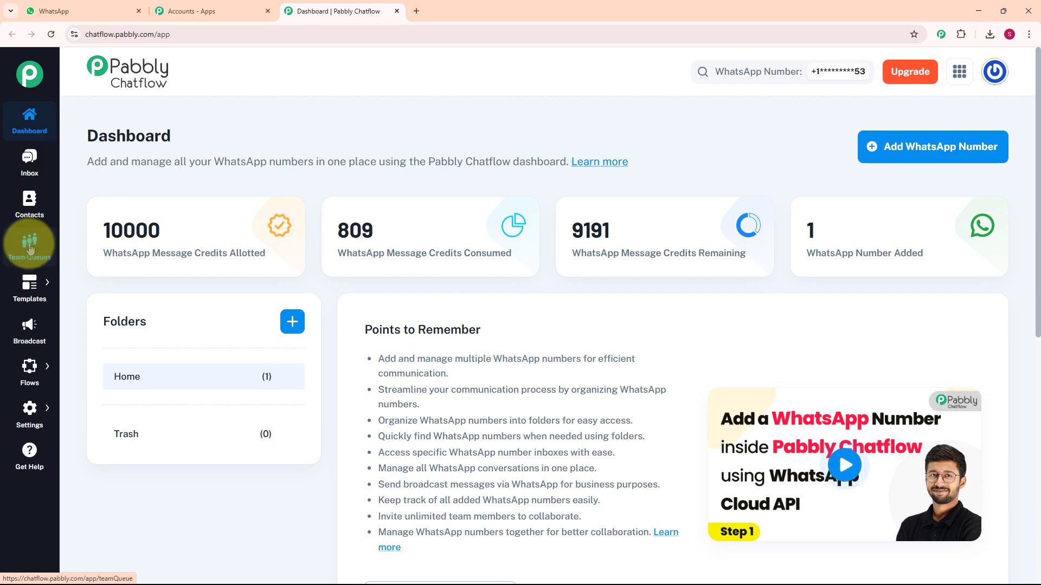
mouse_move(30, 290)
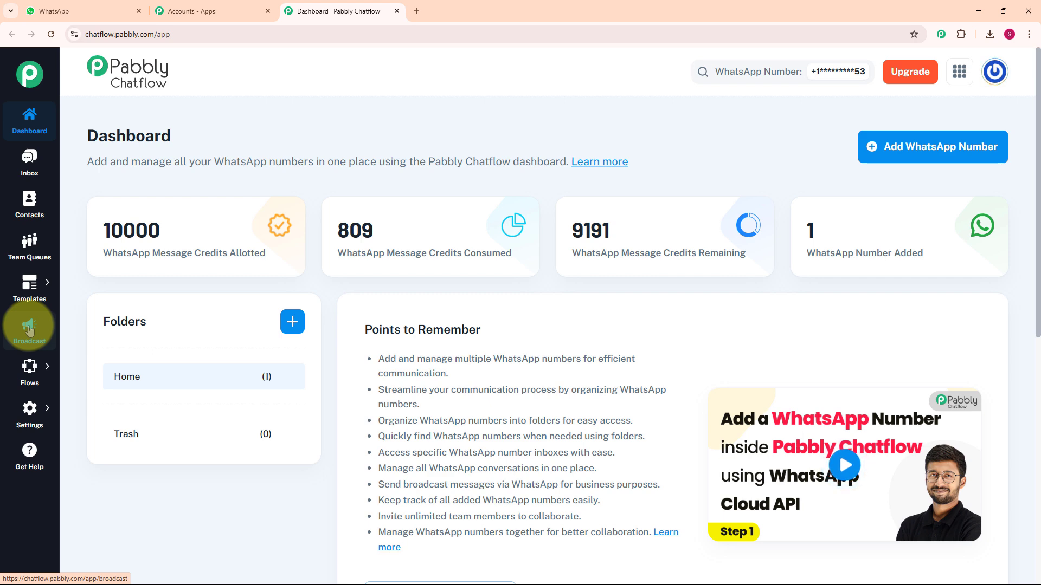
mouse_move(35, 360)
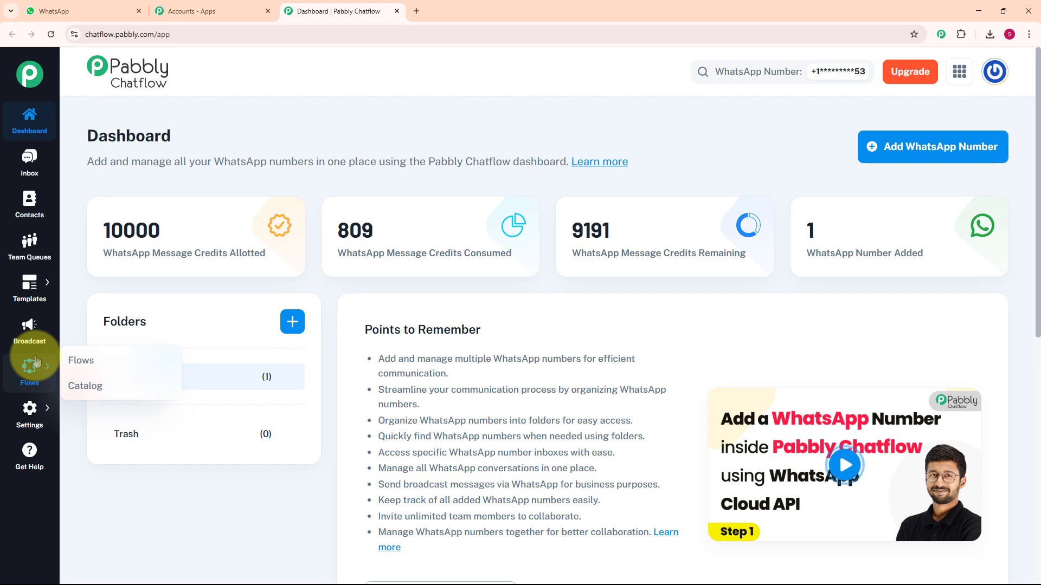
mouse_move(32, 407)
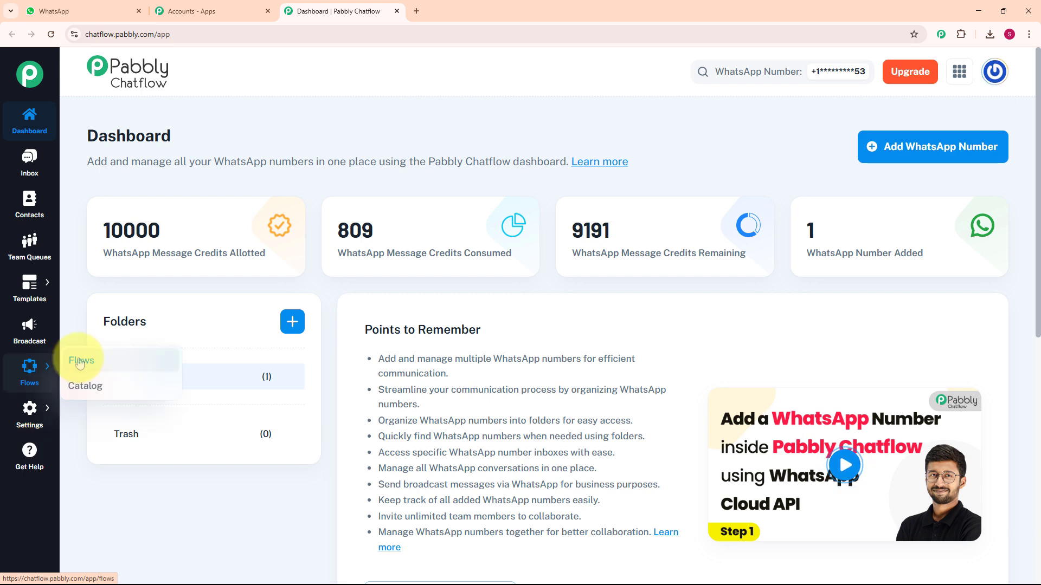
Step: Open the Flow Builder and add a new flow
click(80, 361)
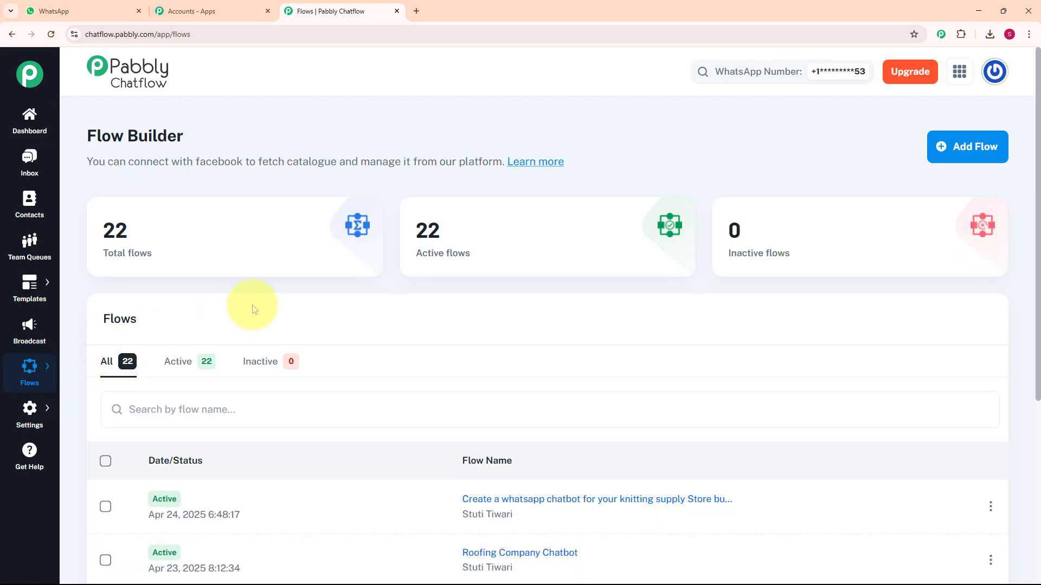
scroll(299, 292, down, 5)
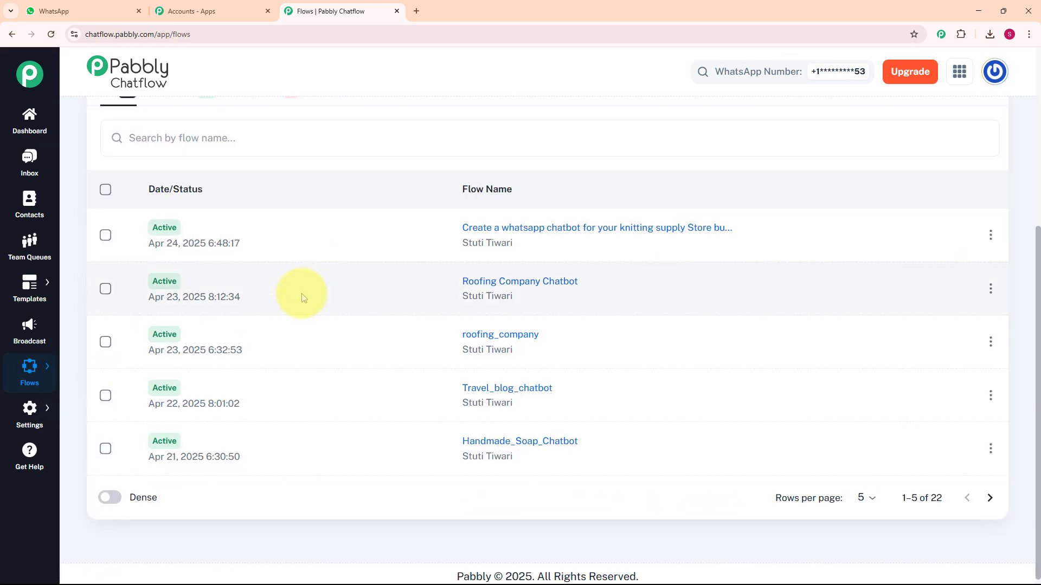
scroll(302, 297, up, 5)
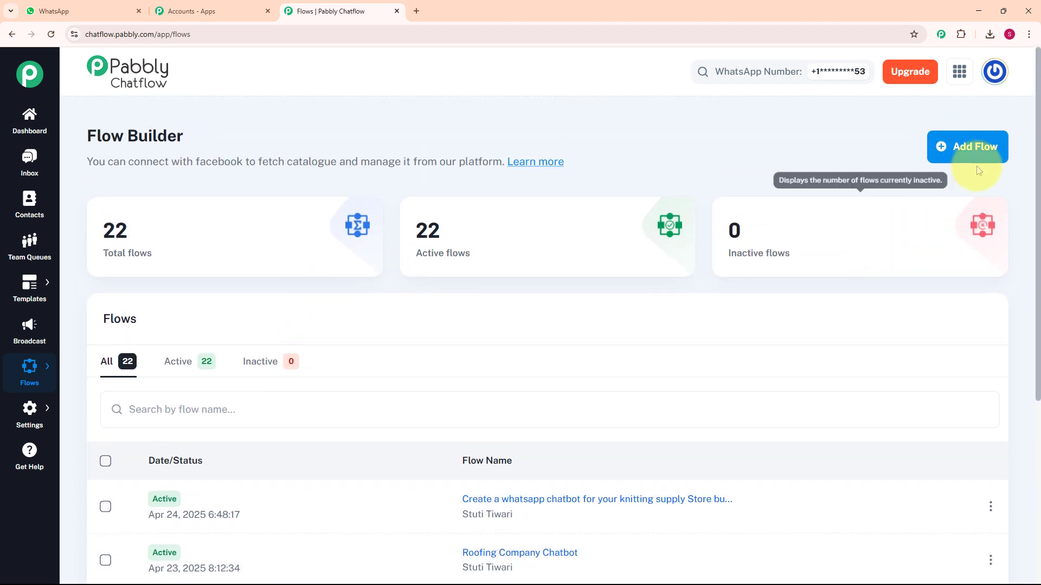
click(978, 161)
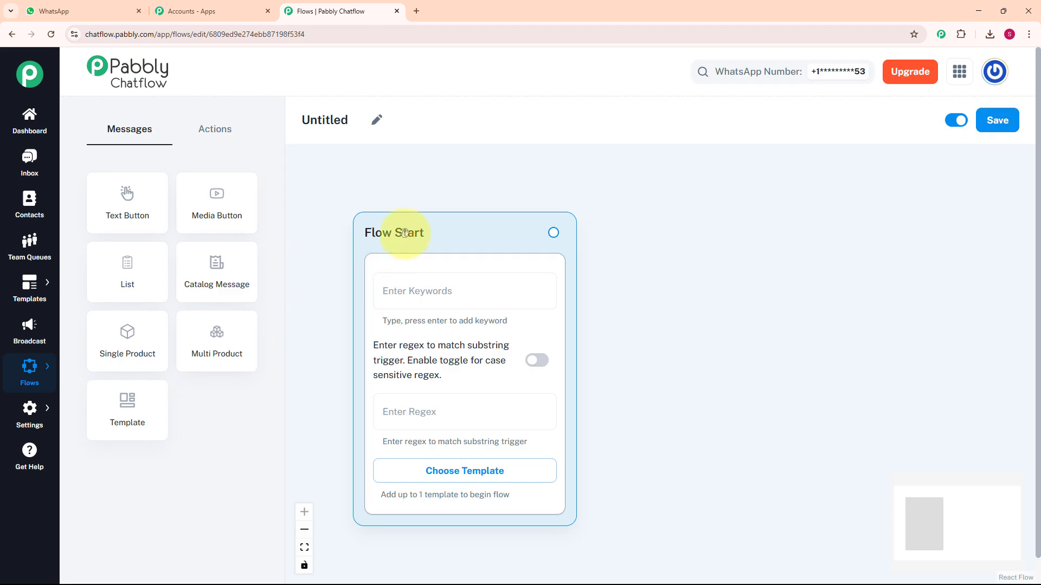
Step: Rename the untitled flow as "How to build WhatsApp chatbot for your knitting supply store business"
click(377, 122)
key(ctrl+a)
text(How to build WhatsApp chatbot for your knitting supply store business)
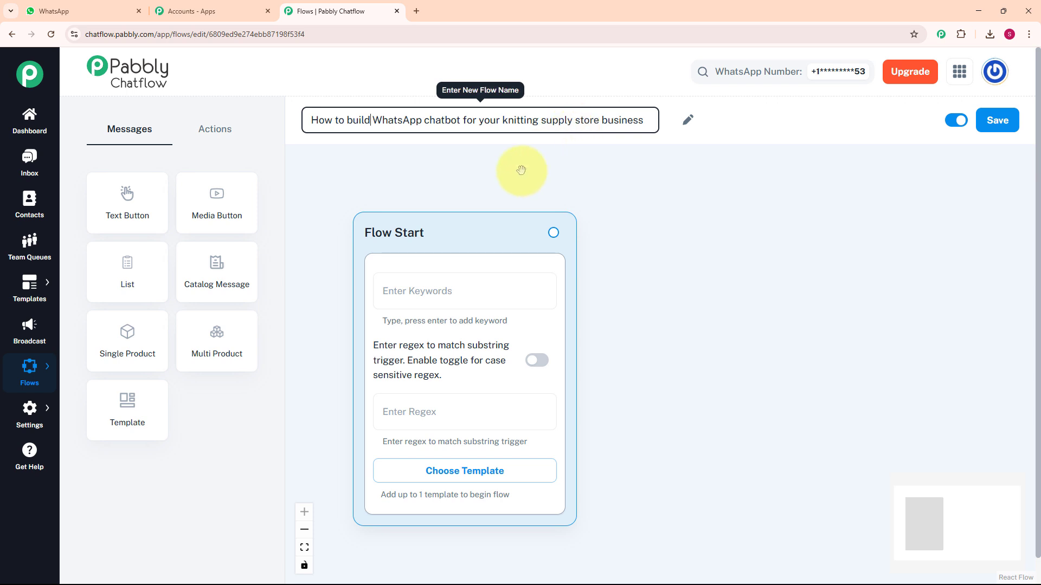
Step: Add the trigger keywords "Hii" and "Hello" to the Flow Start block
click(427, 264)
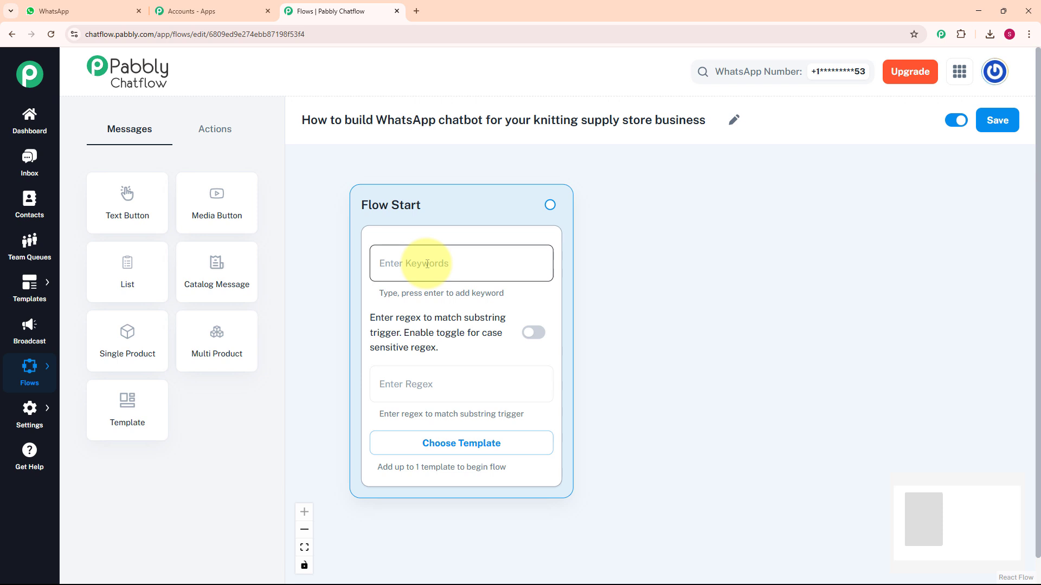
click(462, 392)
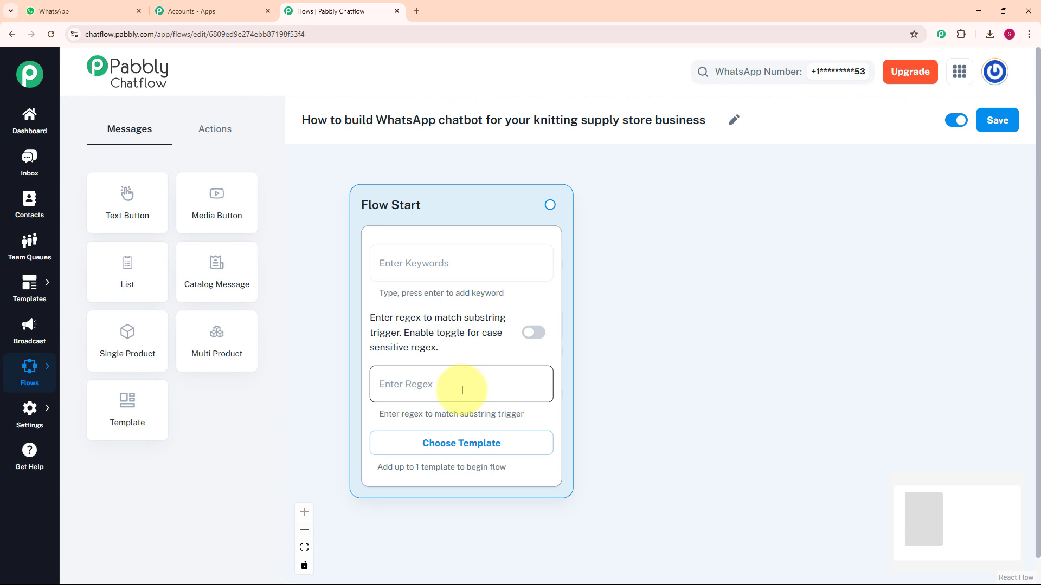
click(450, 445)
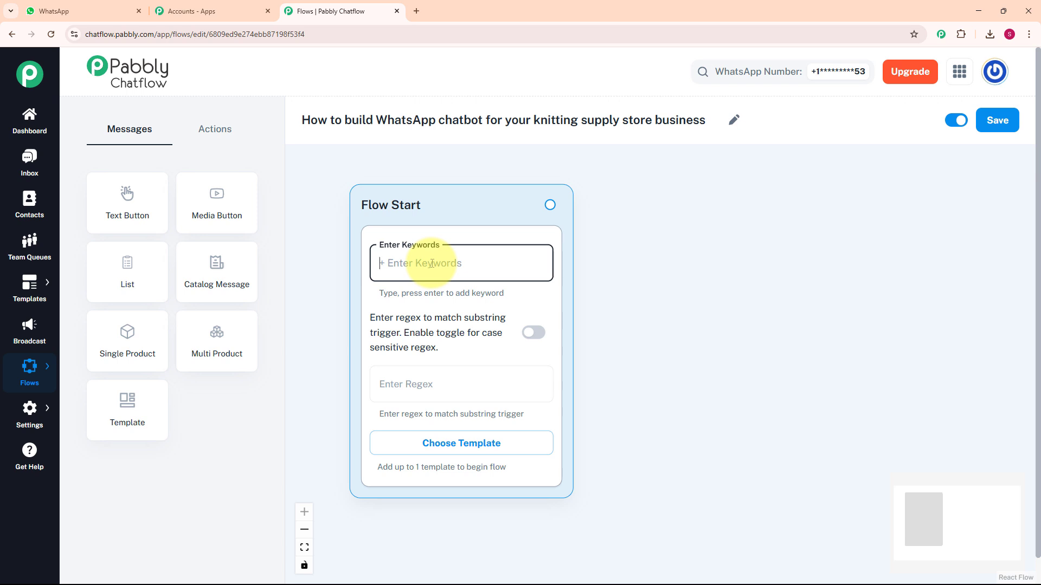
text(Hii)
key(Return)
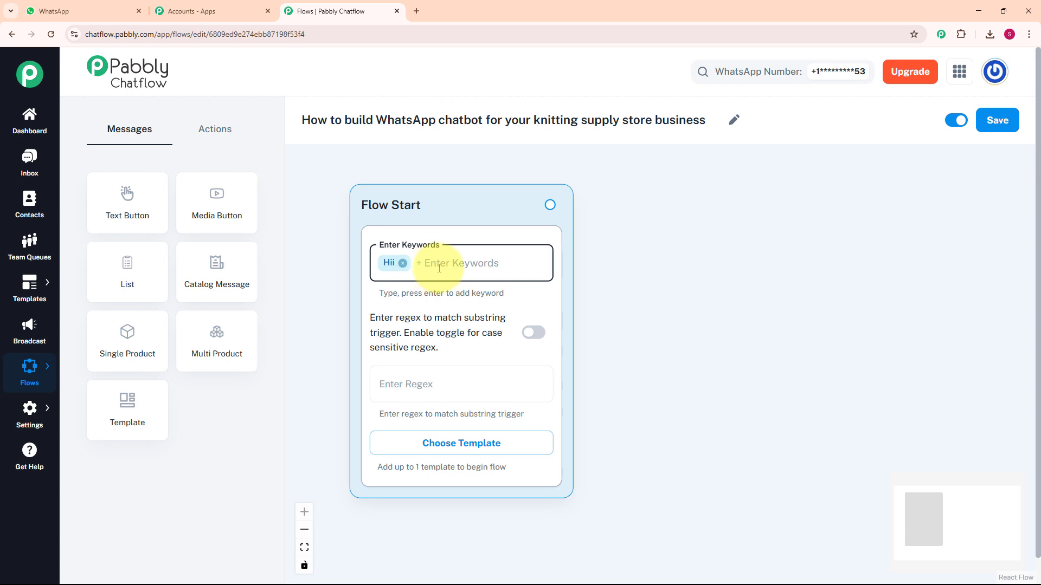
text(Hello)
key(Return)
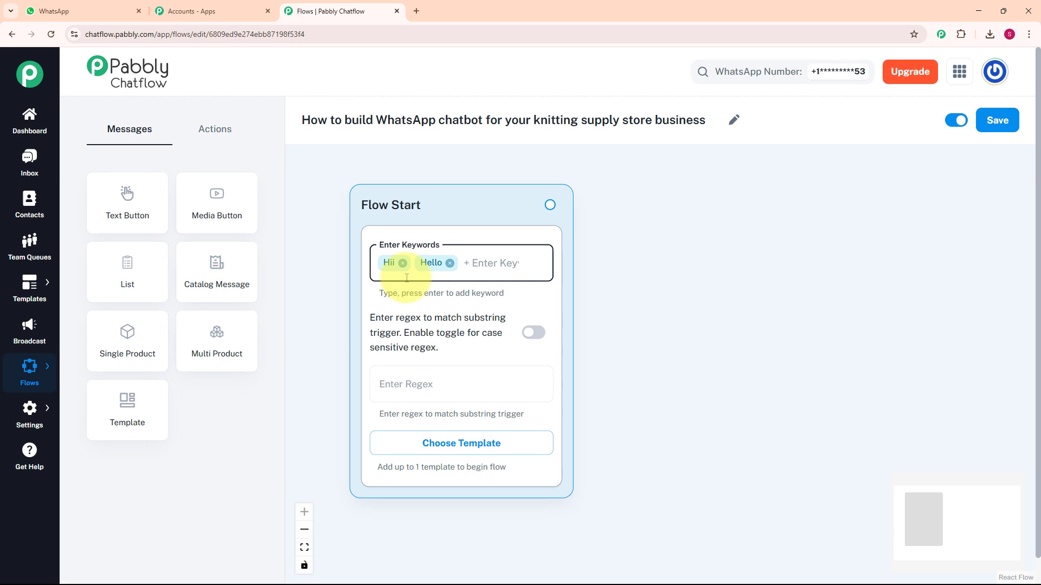
Step: Attach a Text + Button message to Flow Start: "Hi there! 👋 Welcome to Xyz knitting store — your cozy corner for all things knitting! 🧶 How can I help you with:"
scroll(423, 261, down, 2)
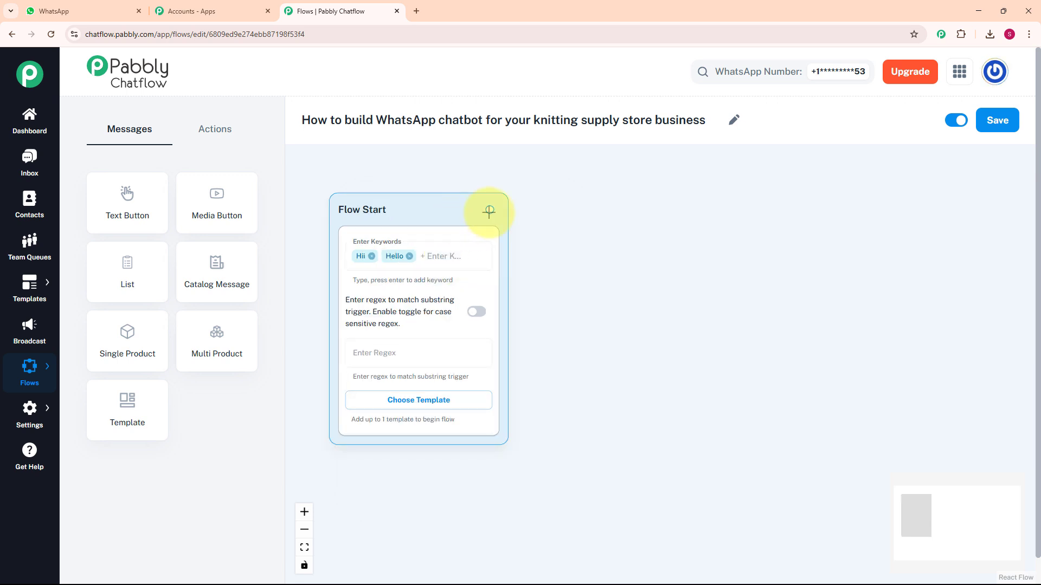
drag(489, 212, 564, 297)
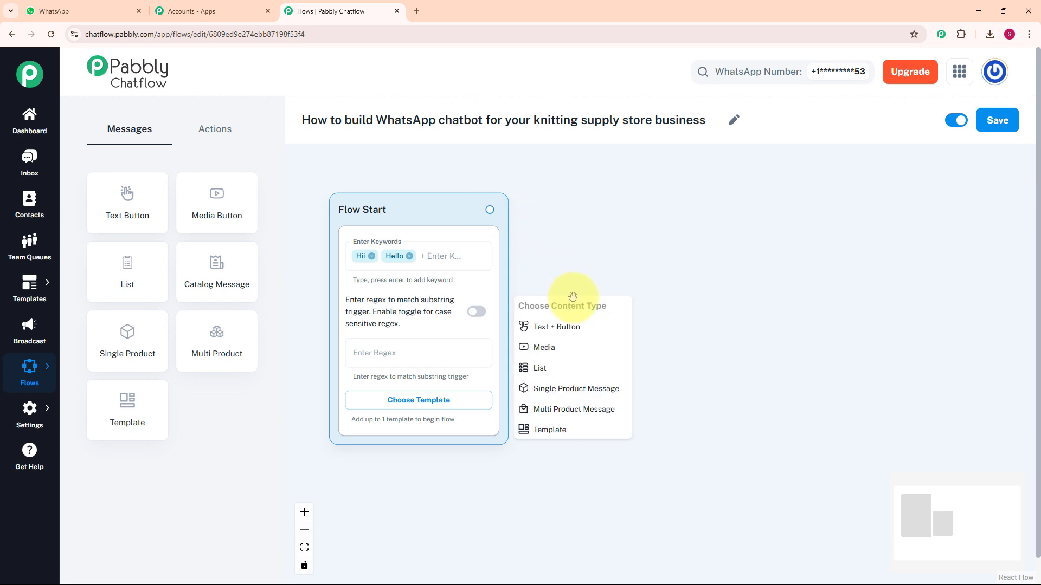
scroll(613, 324, up, 1)
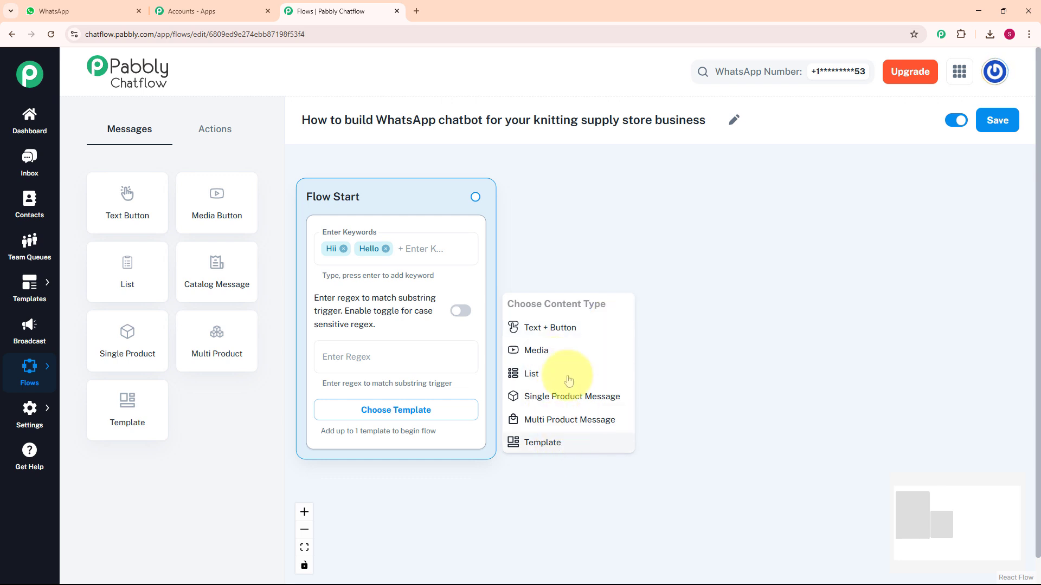
click(563, 333)
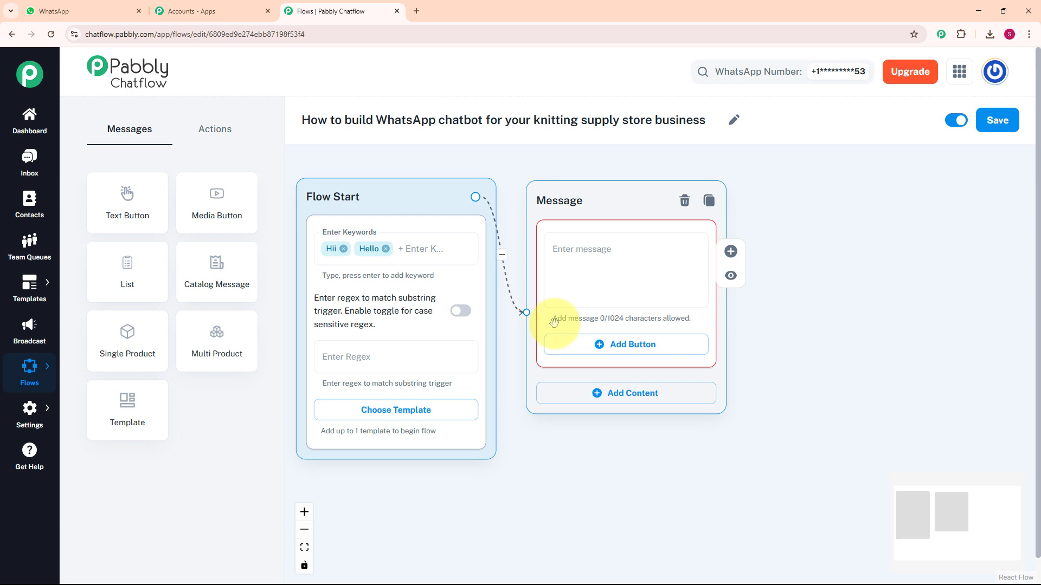
click(564, 262)
text("Hi there! 👋 Welcome to Xyz knitting store — your cozy corner for all things knitting! 🧶 How can I help you with:)
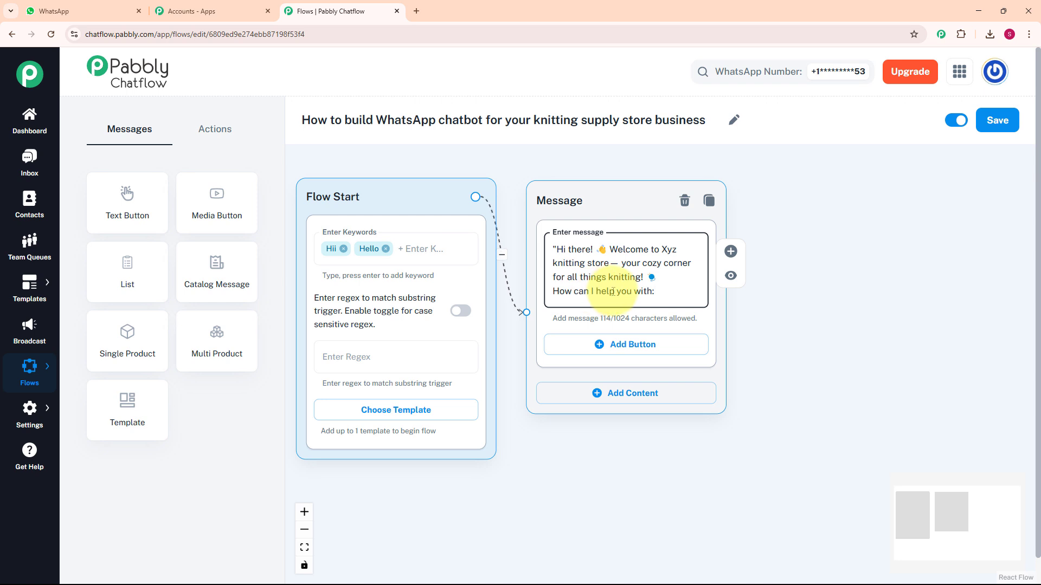
Step: Add three buttons to the welcome message: "Browse Products", "Knitting tips" and "Join our workshop"
click(620, 346)
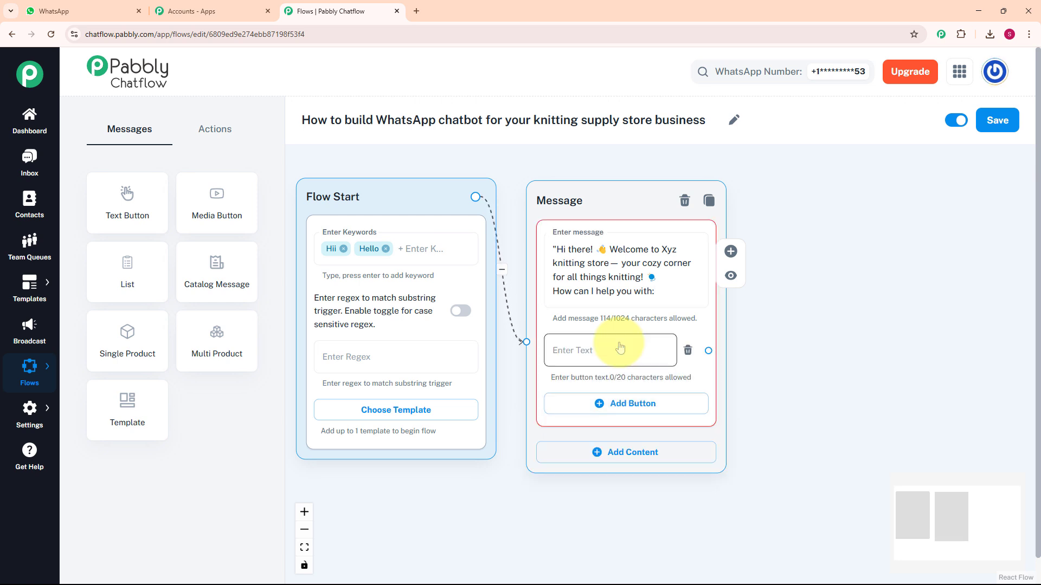
click(554, 356)
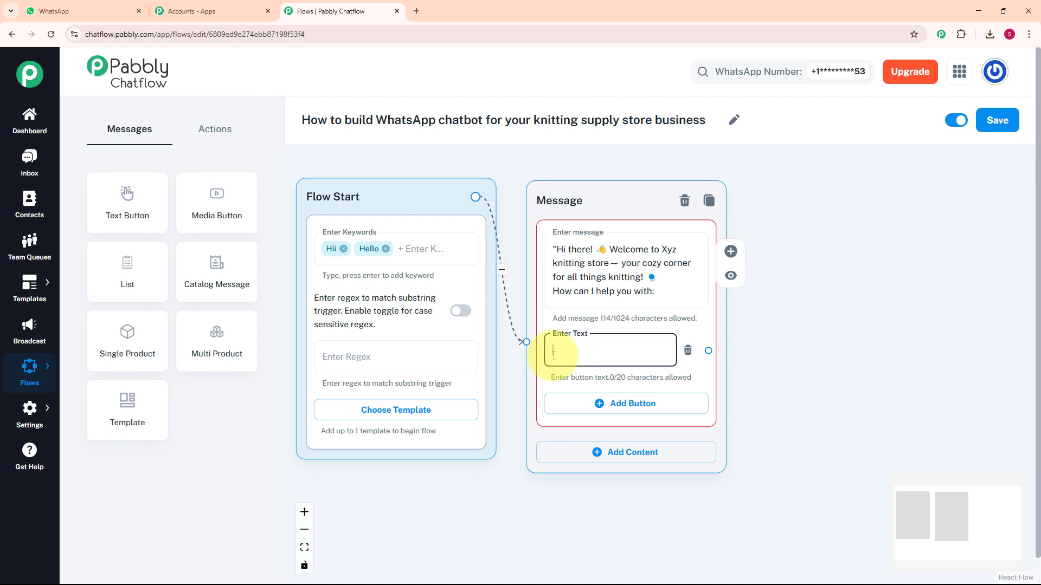
text(Browse Products)
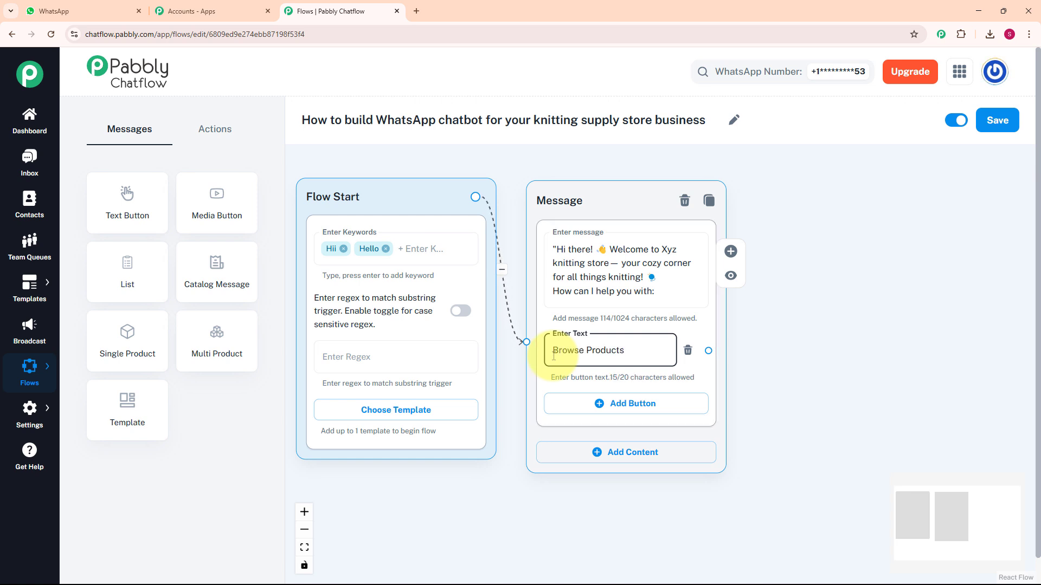
click(564, 404)
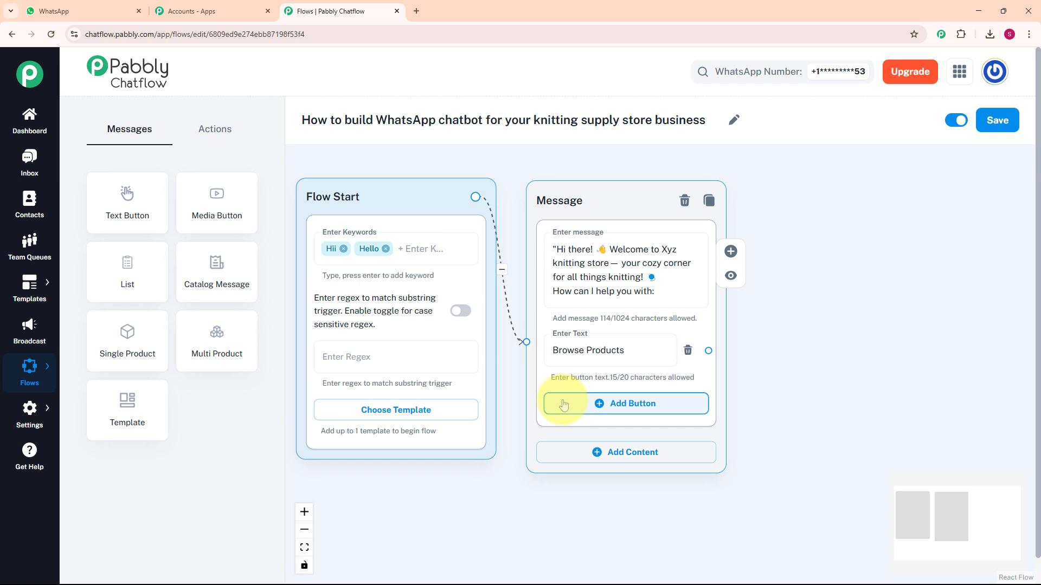
click(563, 404)
click(638, 418)
text(Knitting tips)
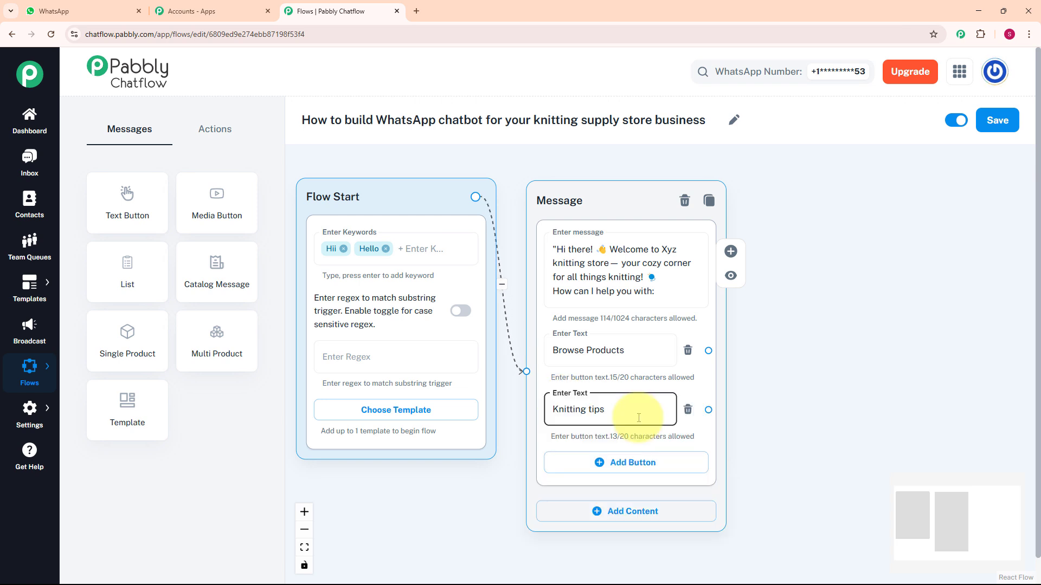
click(631, 463)
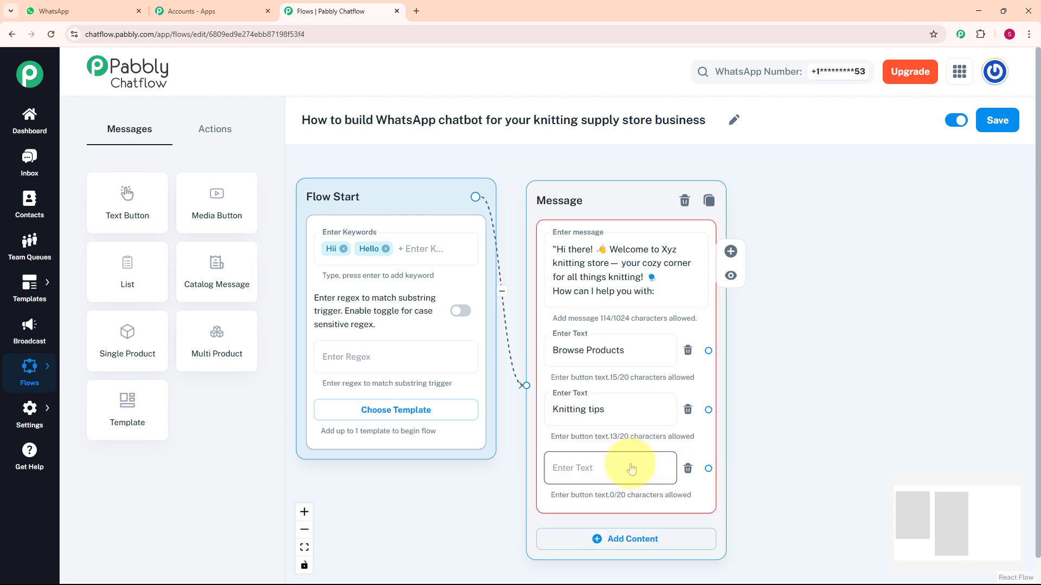
click(616, 469)
text(Join our workshop)
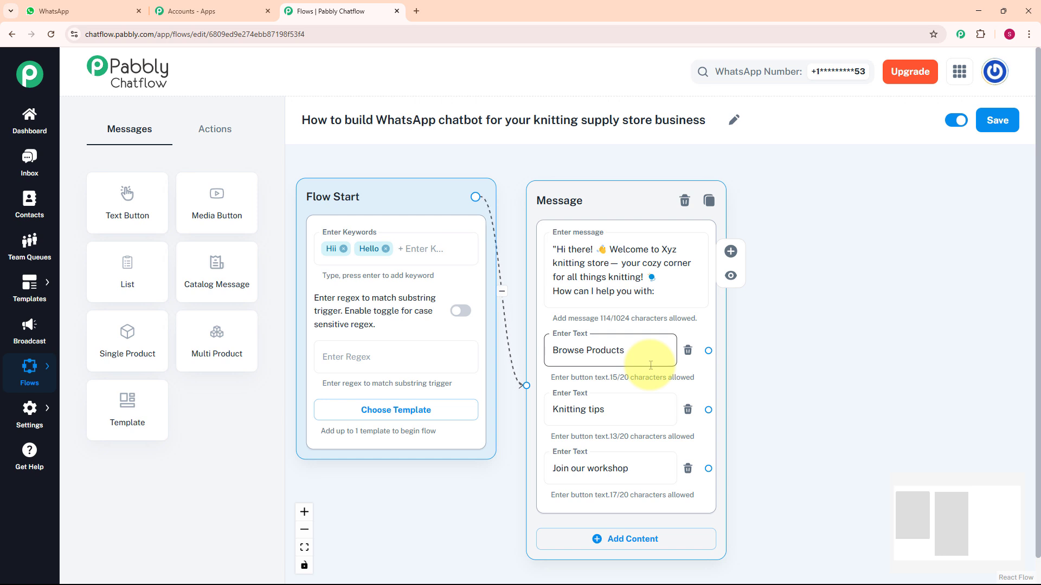
Step: Attach a List message to the Browse Products button with the body text "What would you like to explore today ?"
scroll(650, 365, down, 2)
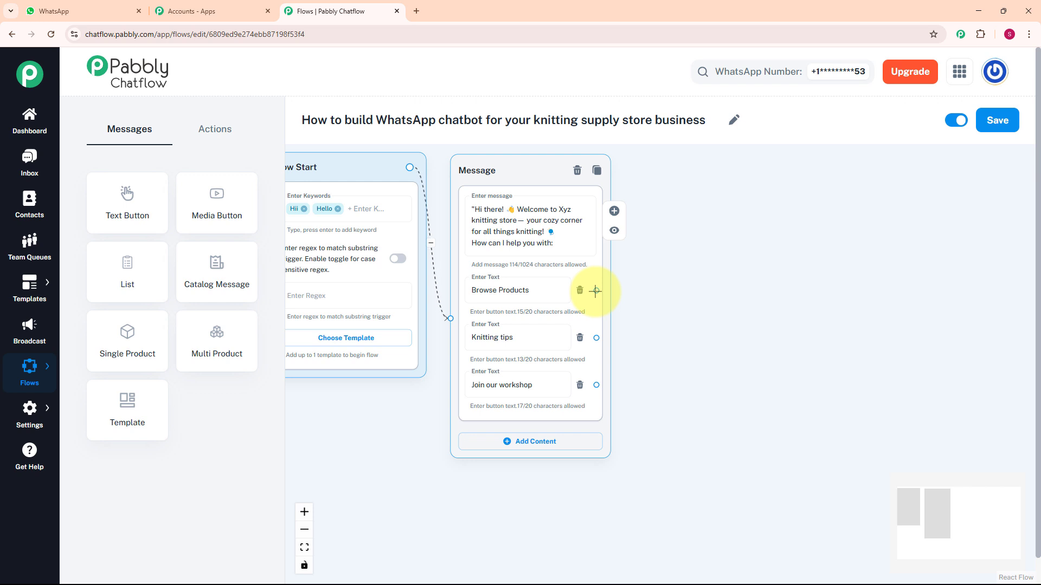
drag(595, 291, 675, 265)
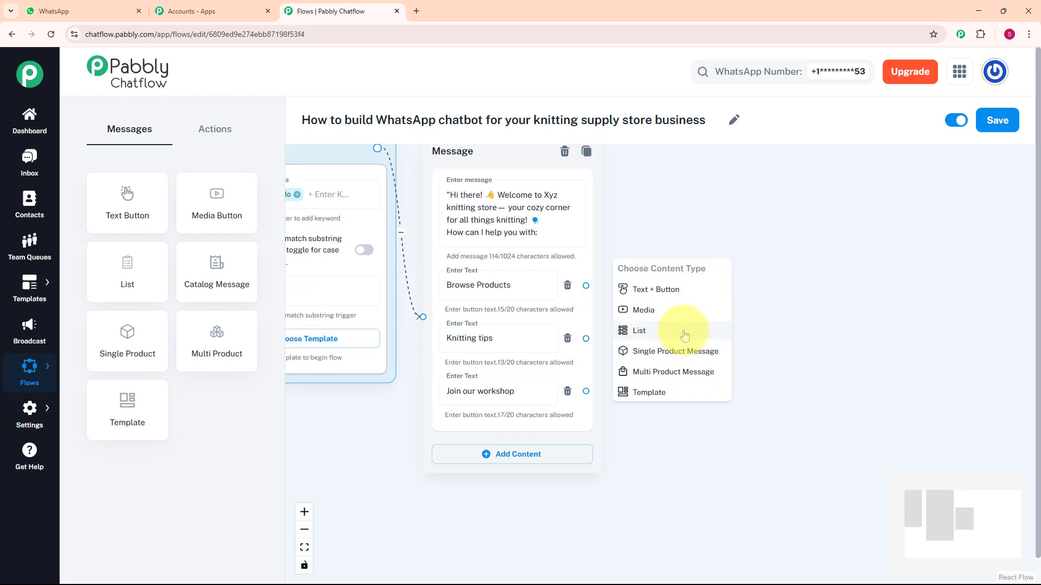
click(684, 336)
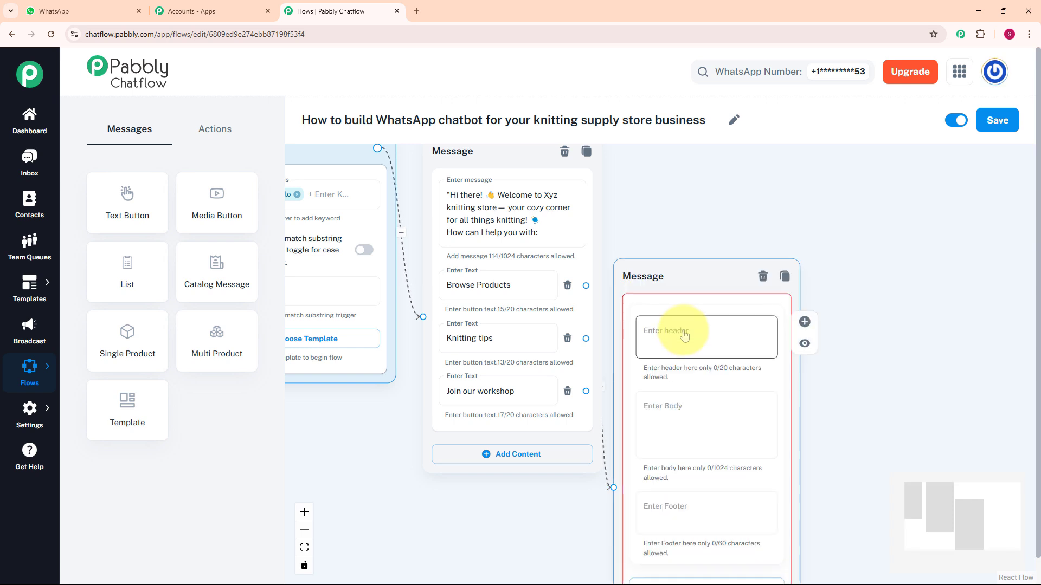
click(699, 236)
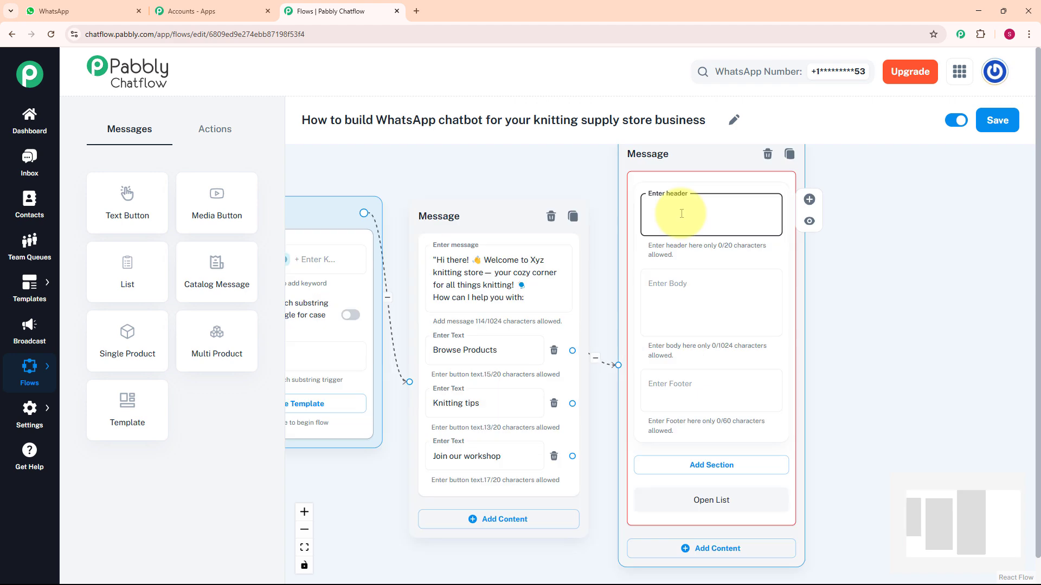
click(697, 321)
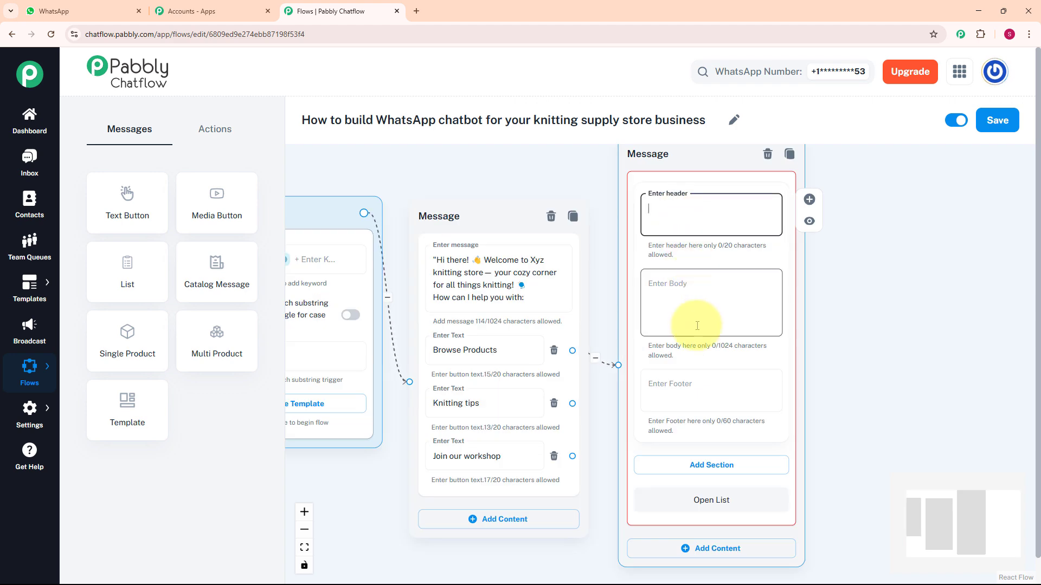
text(What would you like to  explore today ?)
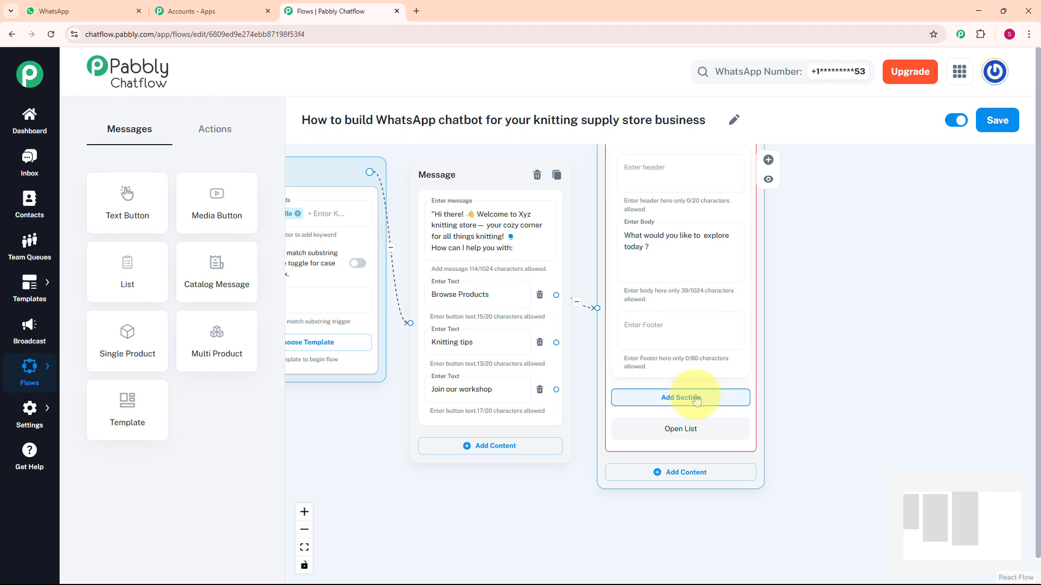
Step: Add a section titled "Our products" to the list message
click(697, 400)
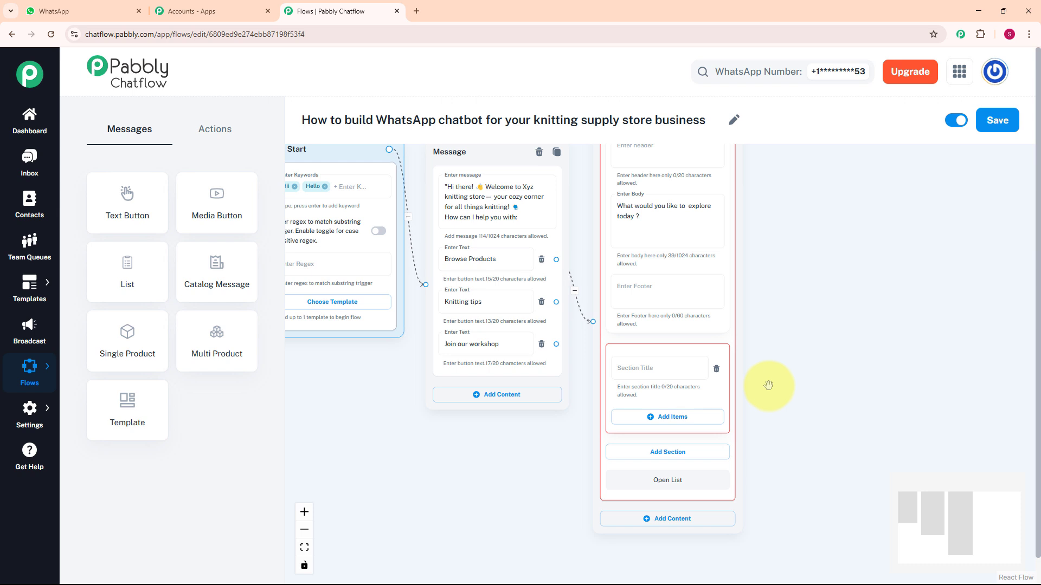
click(629, 322)
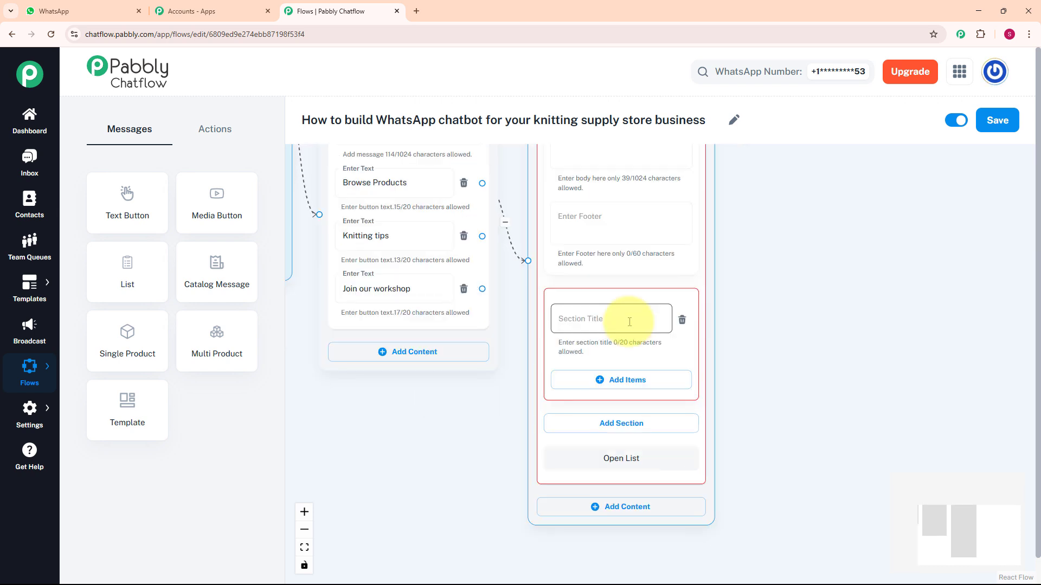
click(629, 322)
text(Our products)
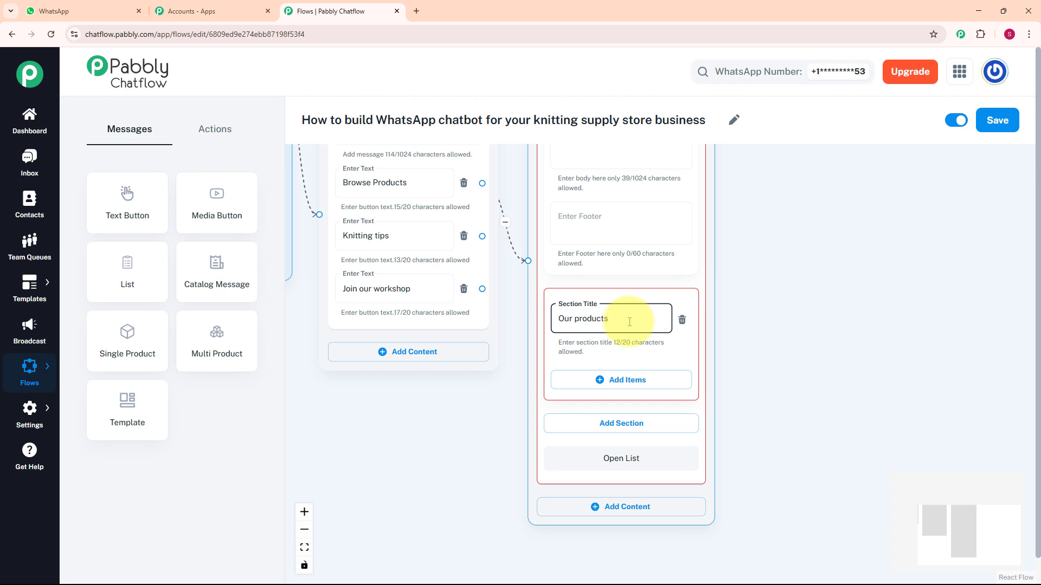
Step: Add the items "Yarn", "Needles and hooks" and "Knitting Kits" to the Our products section
click(648, 383)
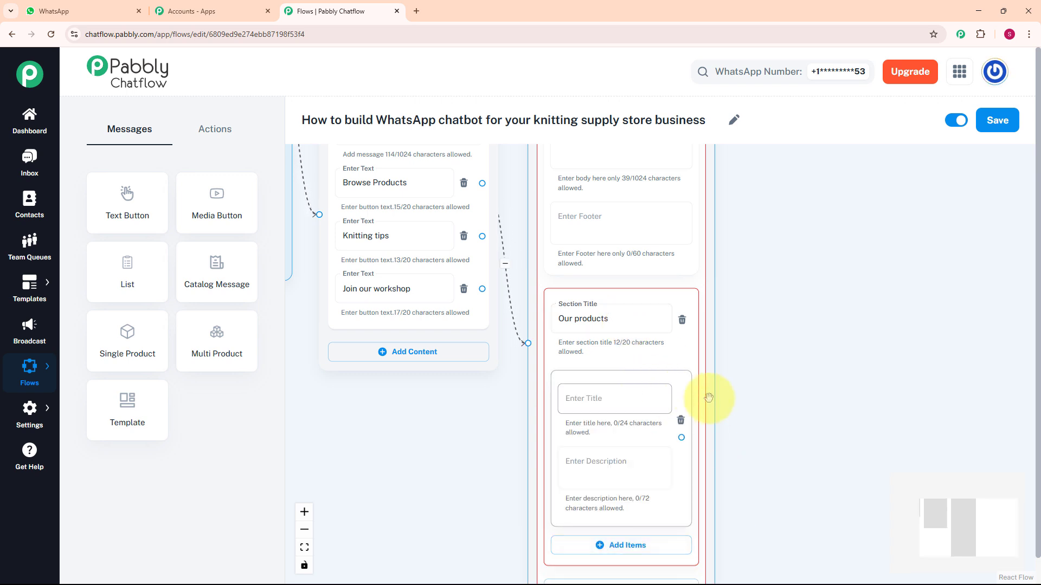
drag(730, 401, 727, 323)
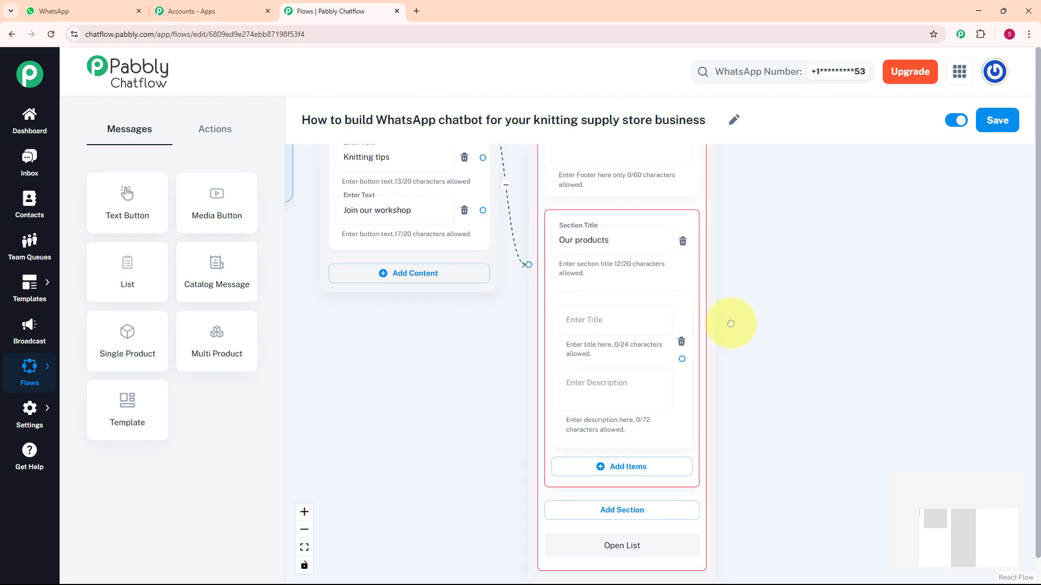
click(641, 331)
text(Yarn)
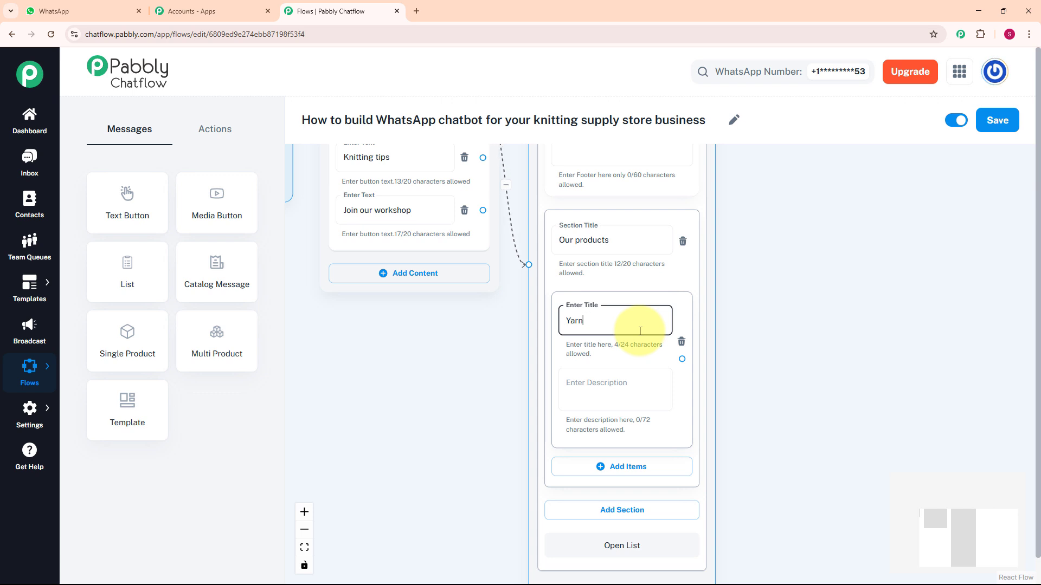
click(621, 468)
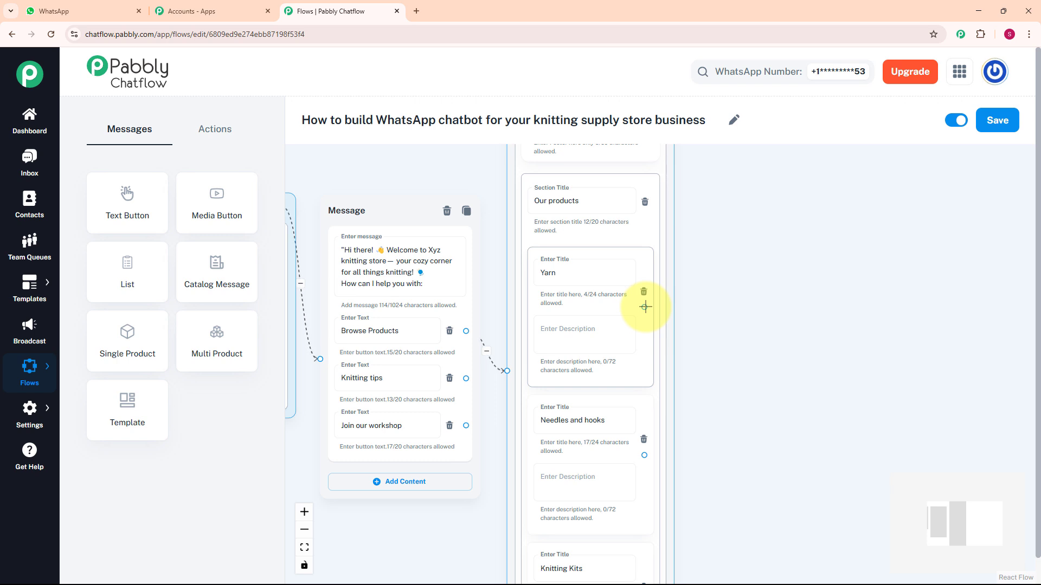
Step: Attach a Text + Button message to the Yarn item listing top yarns Cotton Bliss ₹399, Woolen Whisper ₹499, Rainbow Mix ₹459 and asking "Want to place an order?"
drag(645, 306, 748, 247)
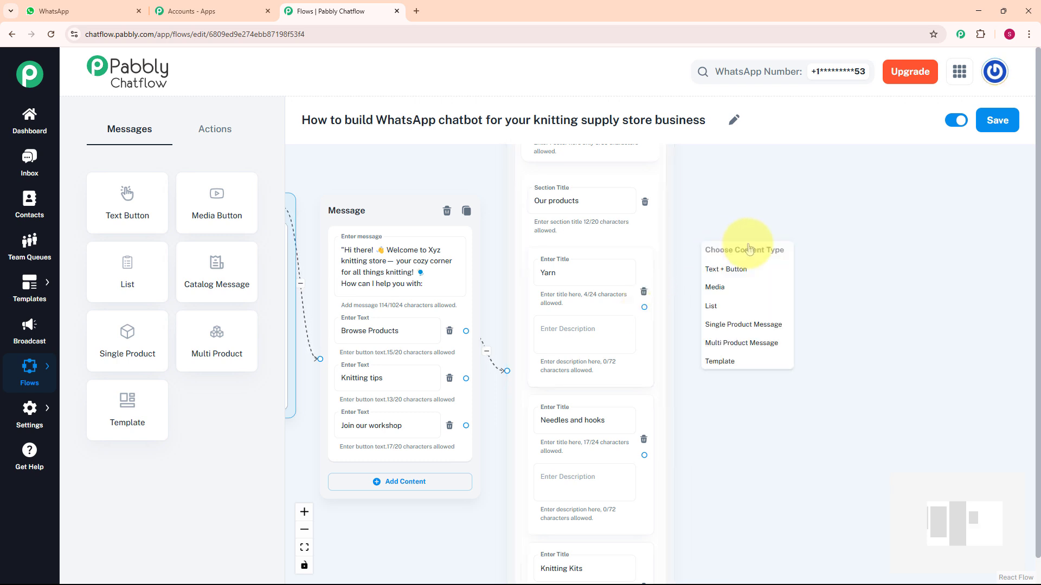
click(763, 279)
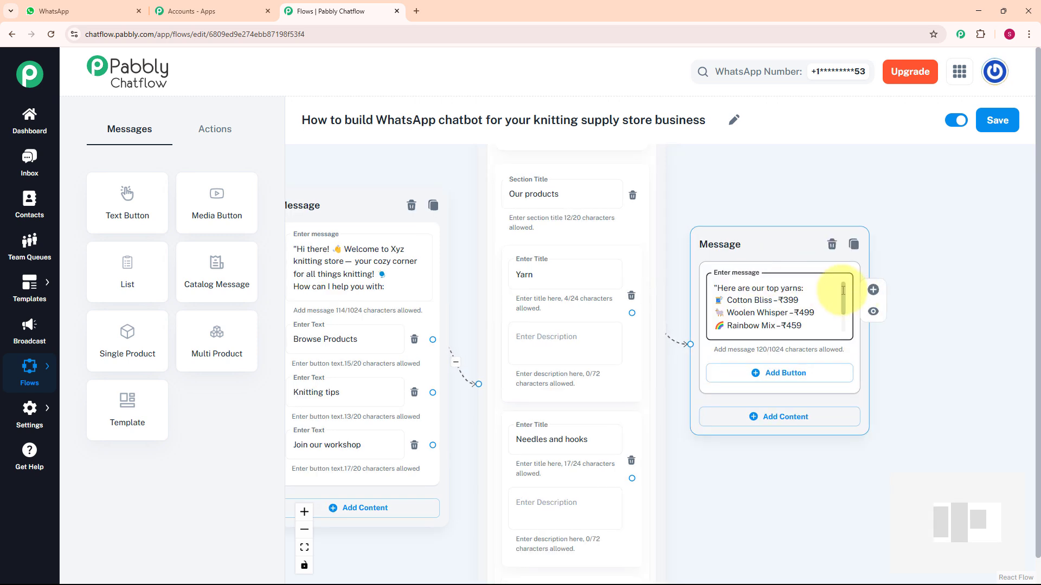
drag(843, 294, 839, 317)
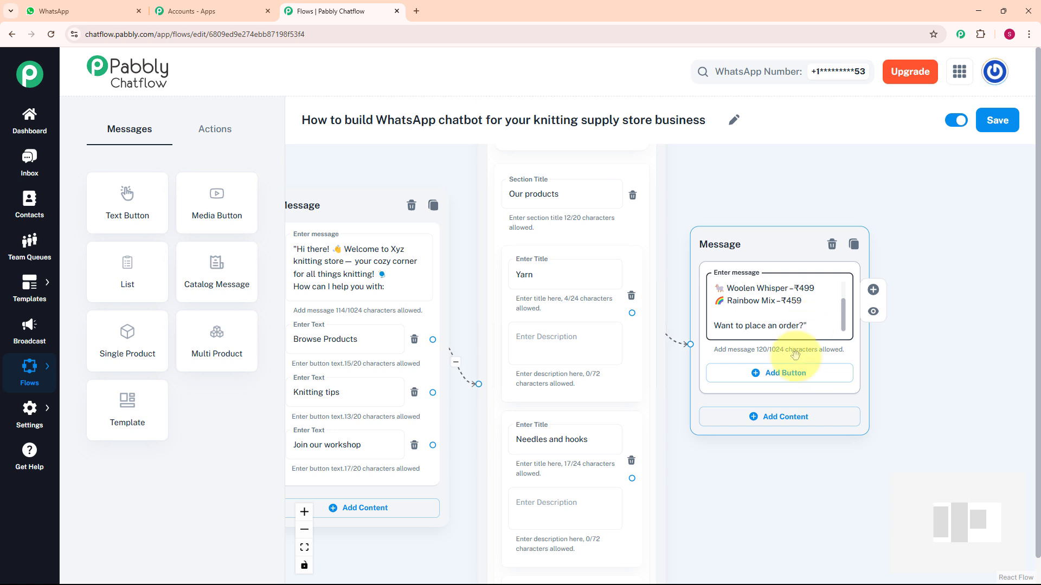
Step: Add "Yes" and "No" buttons to the yarn price message
click(789, 379)
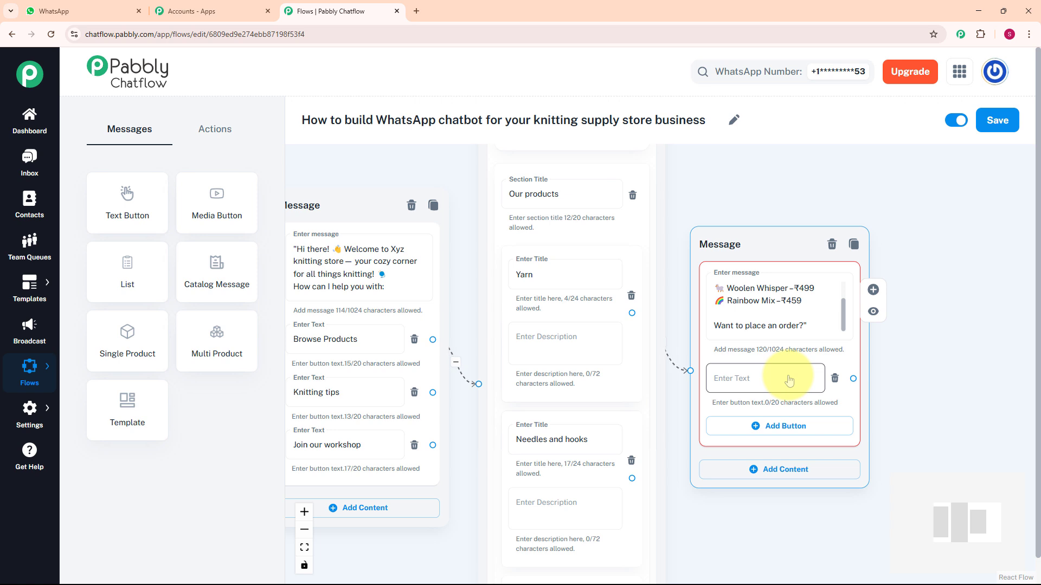
click(789, 380)
text(Yes)
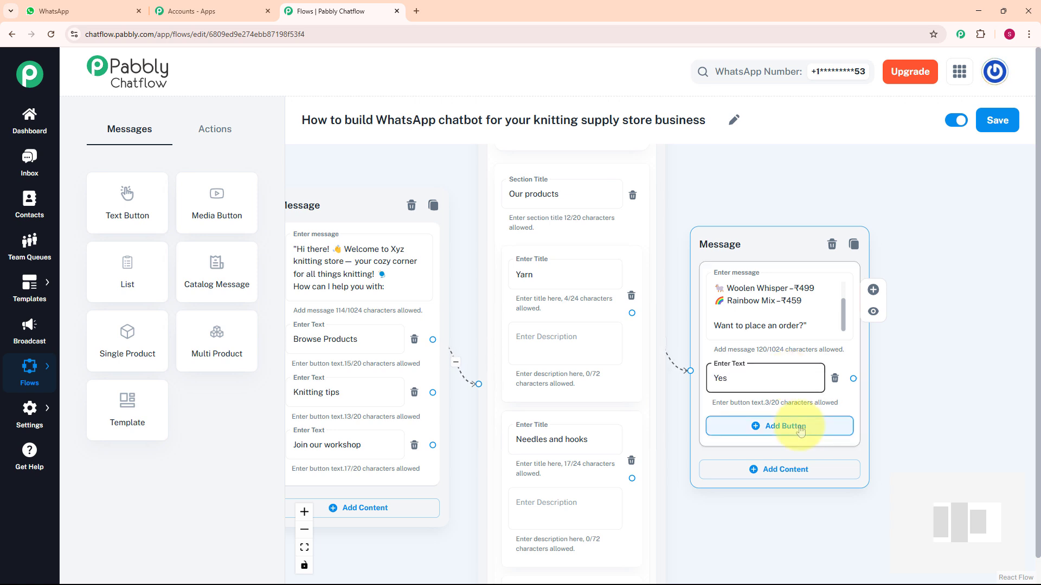
click(800, 427)
click(797, 431)
text(No)
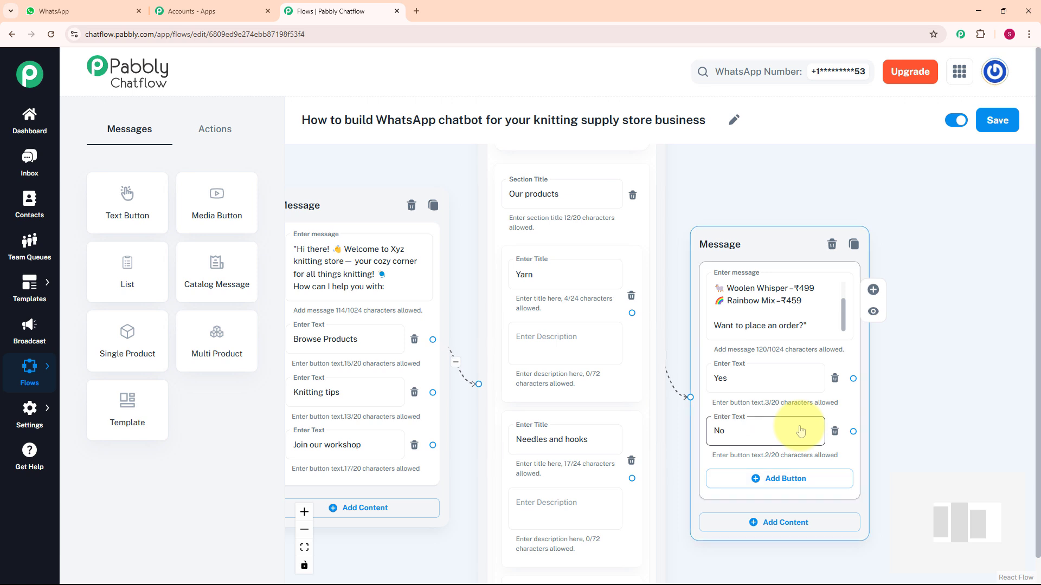
click(783, 310)
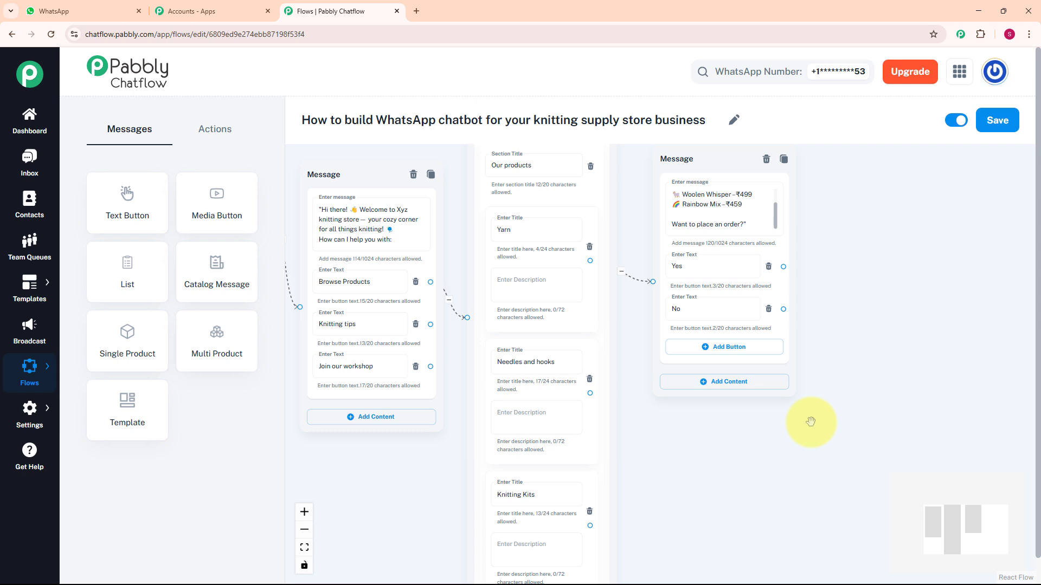
Step: Place an Ask Question action node on the canvas beside the yarn price message
click(216, 133)
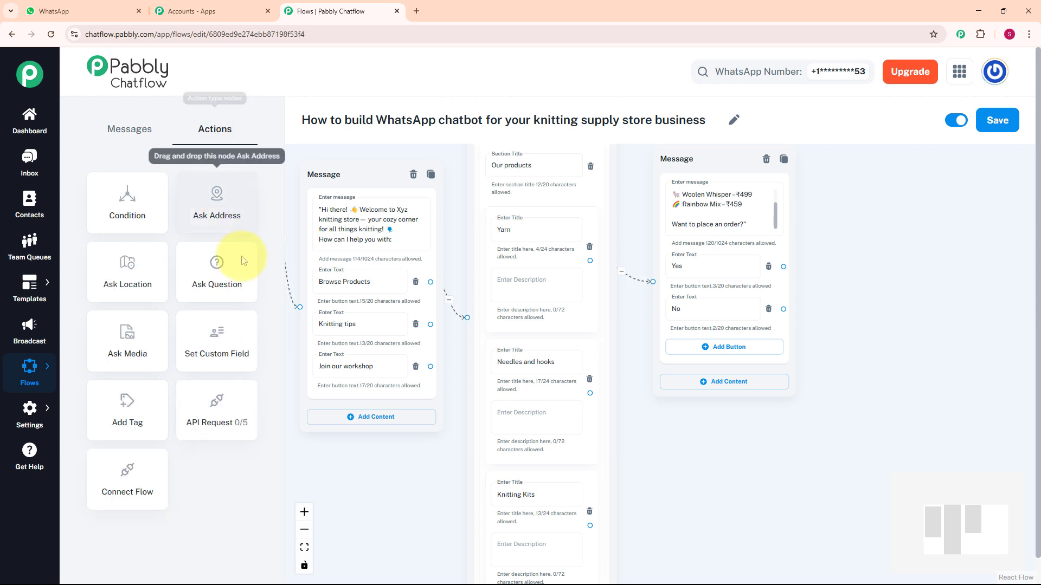
drag(242, 263, 906, 195)
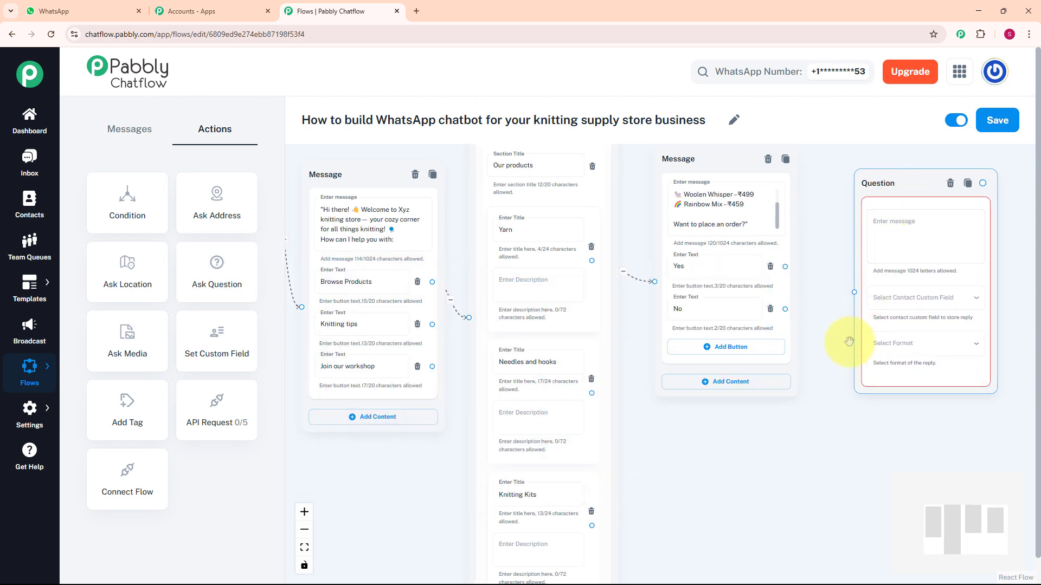
click(837, 376)
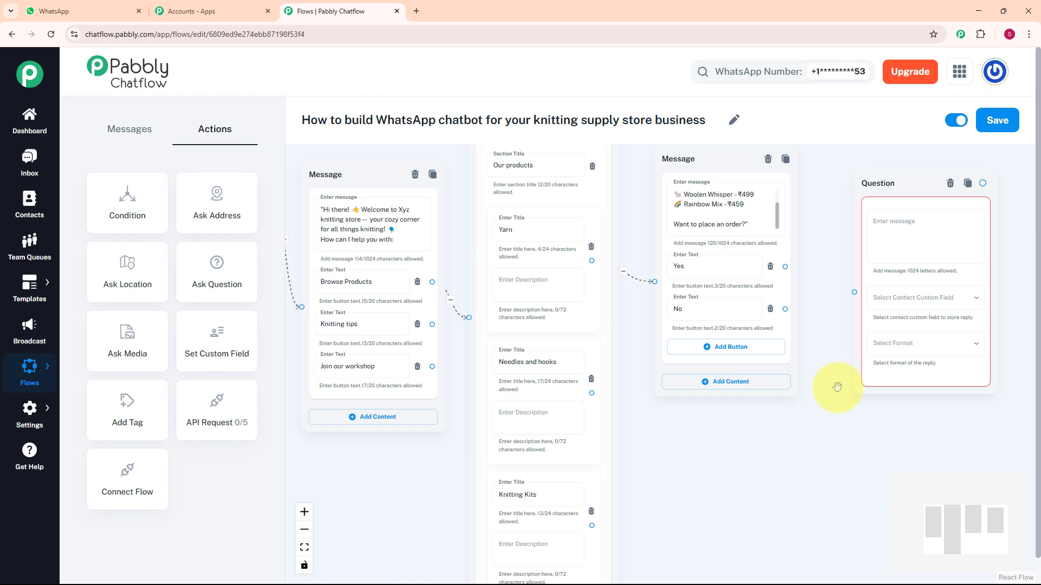
Step: Link the Yes button to the question "Please provide your name, contact and address for placing the order.", storing replies in Description with format Any
drag(785, 267, 858, 294)
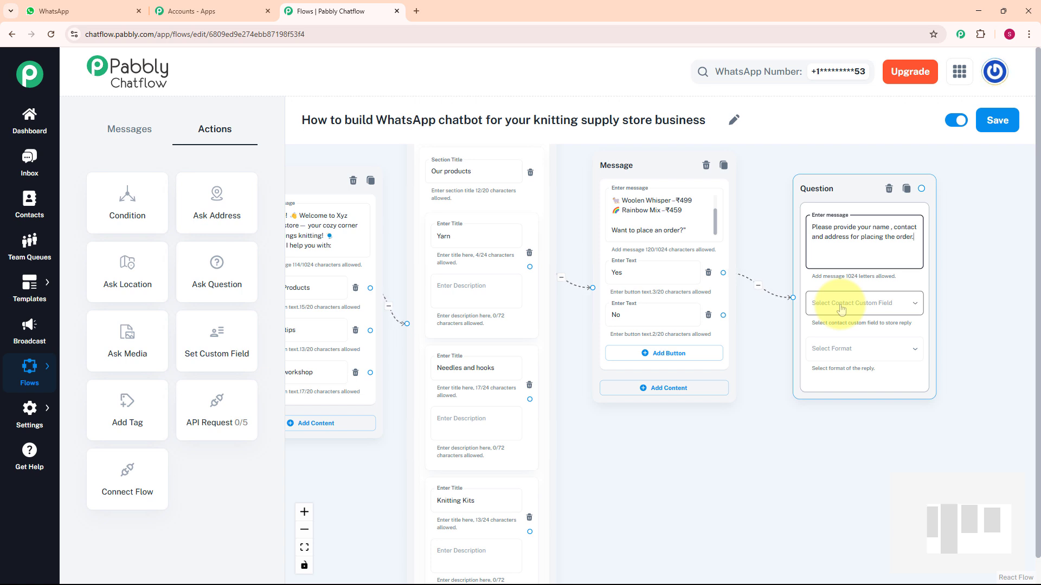
click(30, 412)
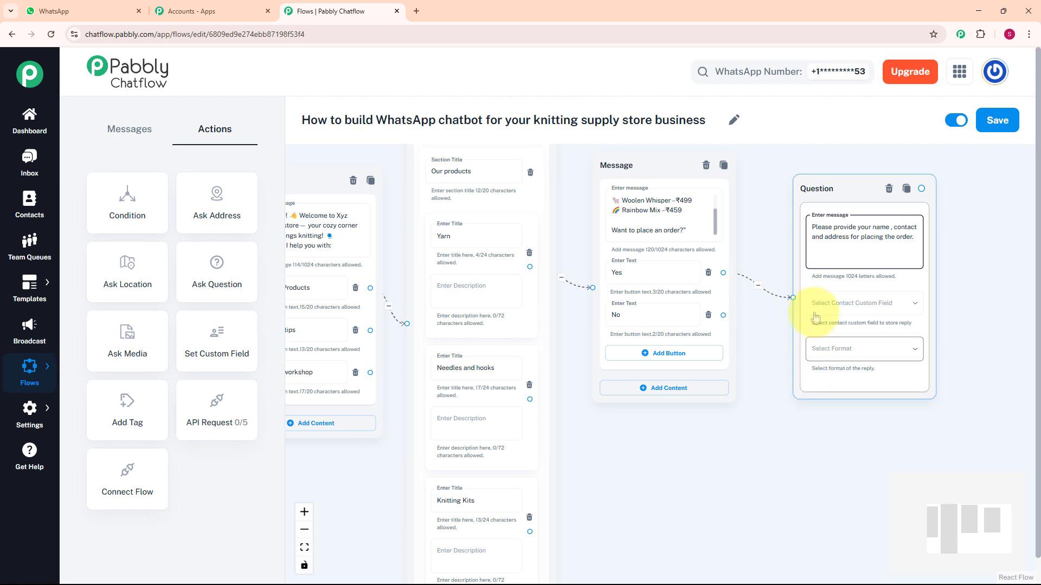
click(854, 351)
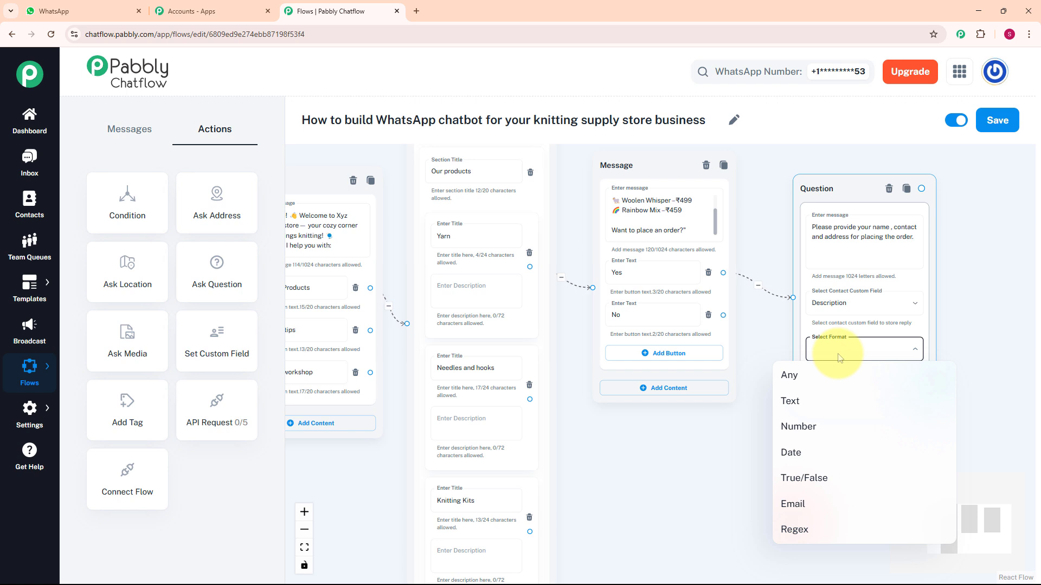
click(804, 383)
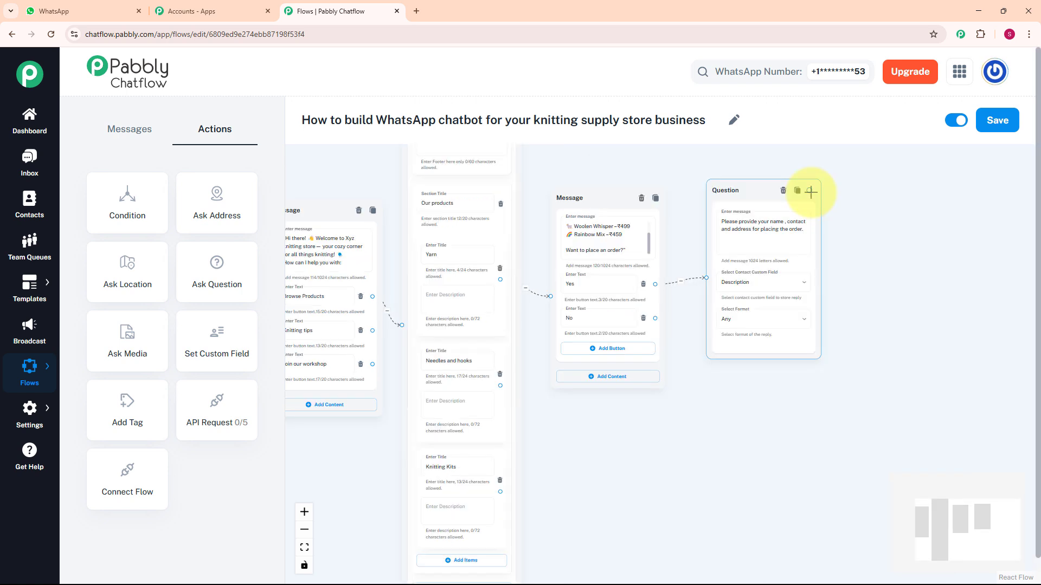
Step: Attach a Text + Button message to the question node reading "Thank you, we will contact you as soon as possible.❤️"
drag(809, 190, 848, 278)
scroll(891, 301, up, 1)
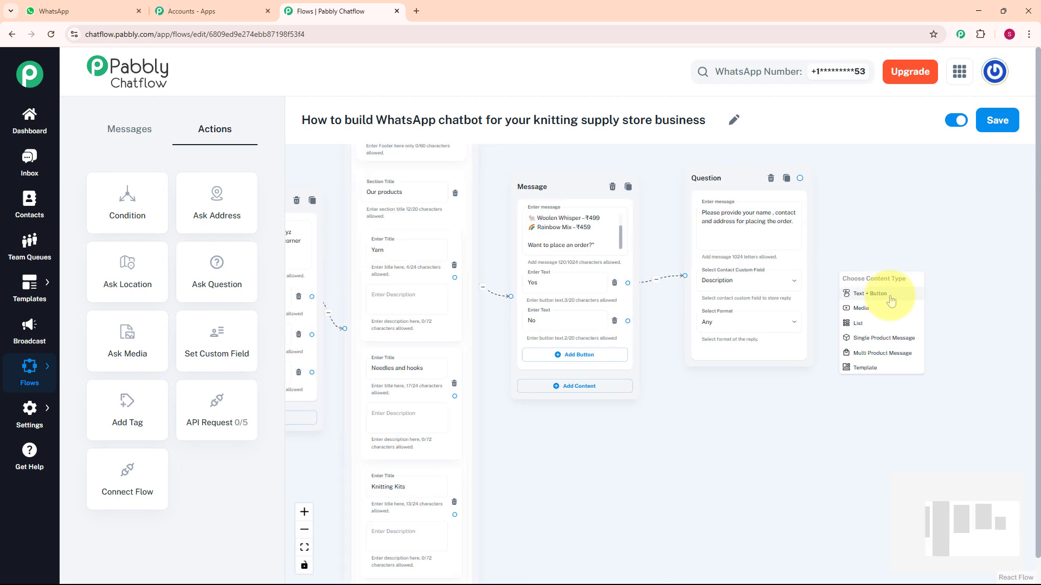
click(890, 300)
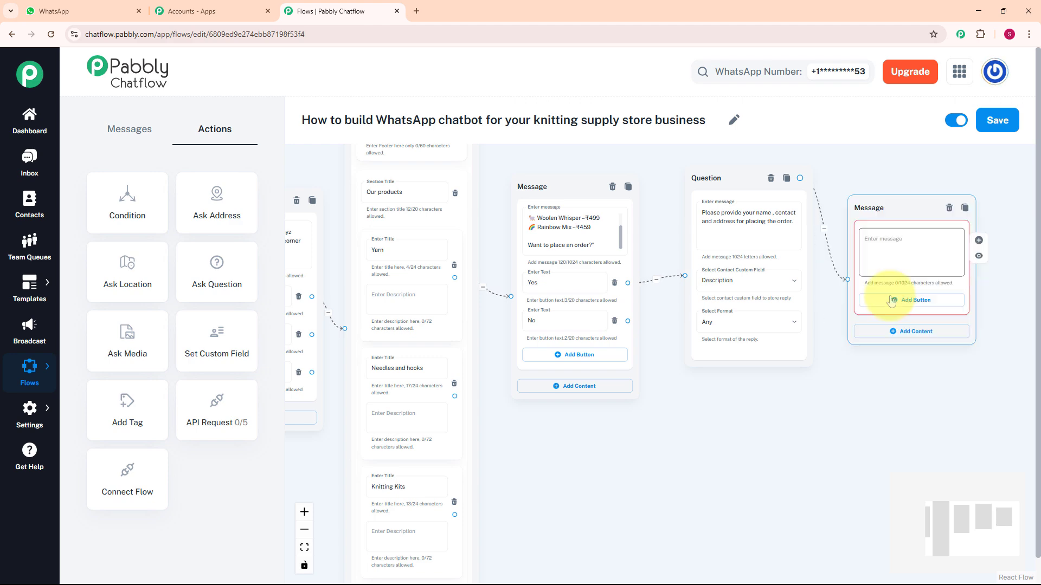
click(910, 249)
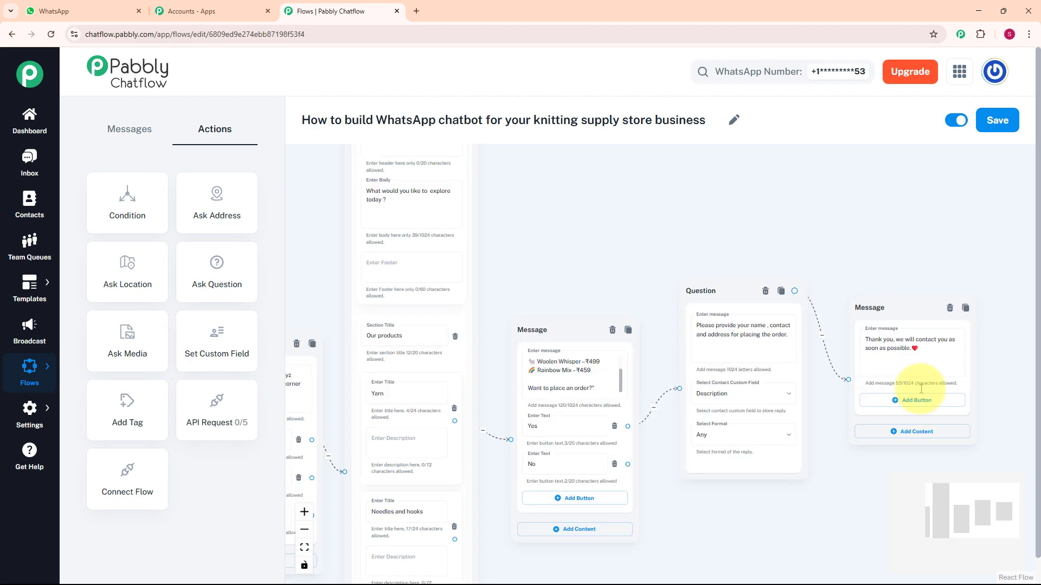
text(Thank you, we will contact you as soon as possible.❤️)
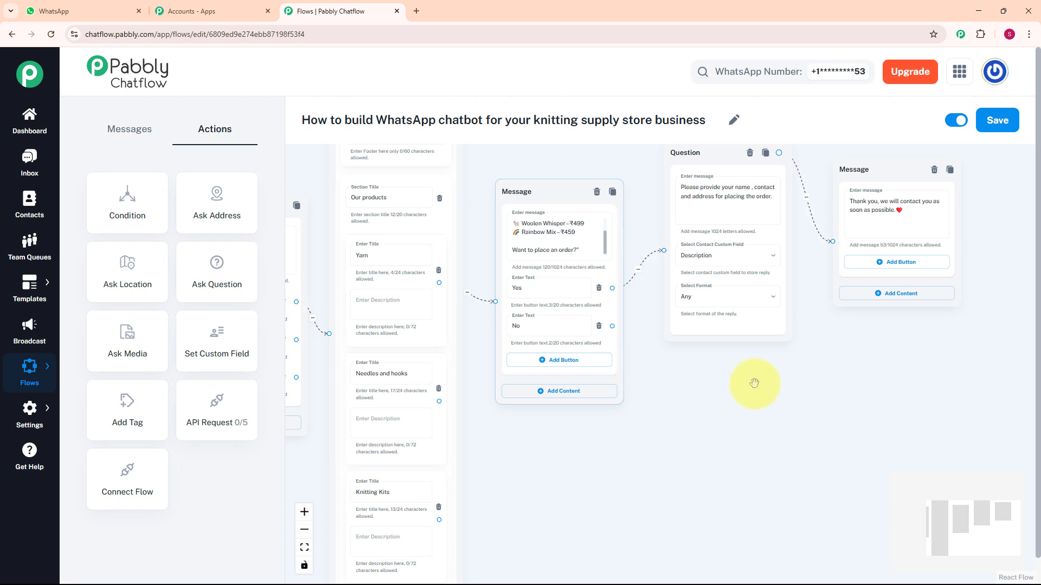
Step: Attach a Text + Button message to the No button thanking the customer for visiting
drag(612, 327, 711, 421)
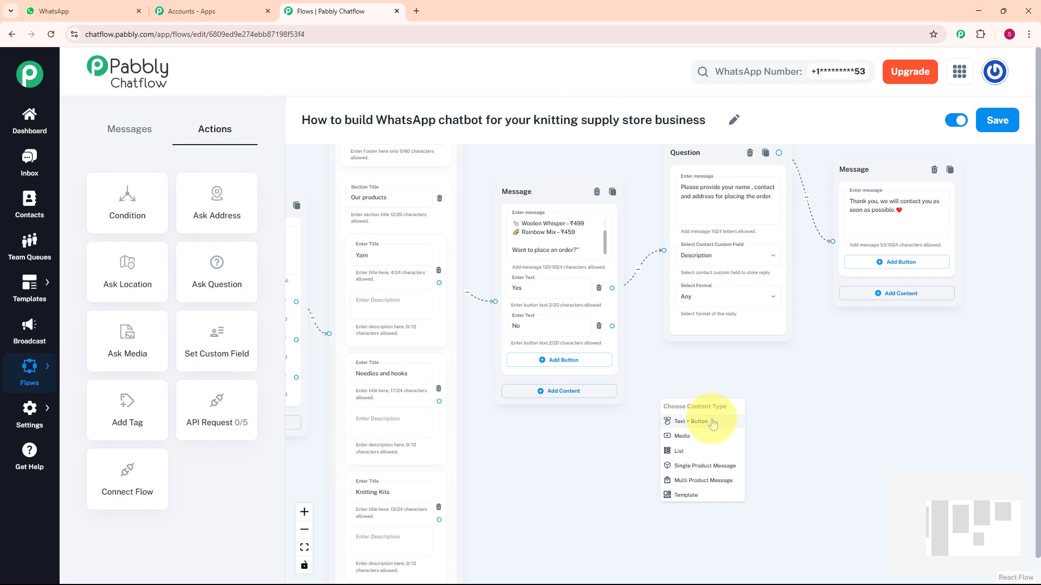
click(711, 422)
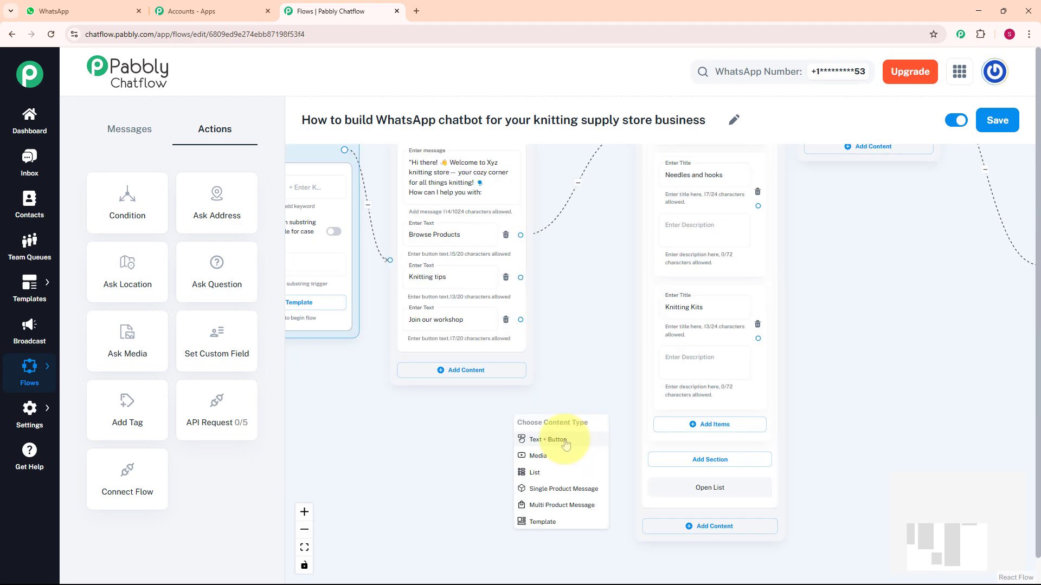
Step: Attach to Knitting tips the message "Awesome! Want a free pattern to get started? Choose your level:" with Beginner, Intermediate and Advanced buttons
click(564, 441)
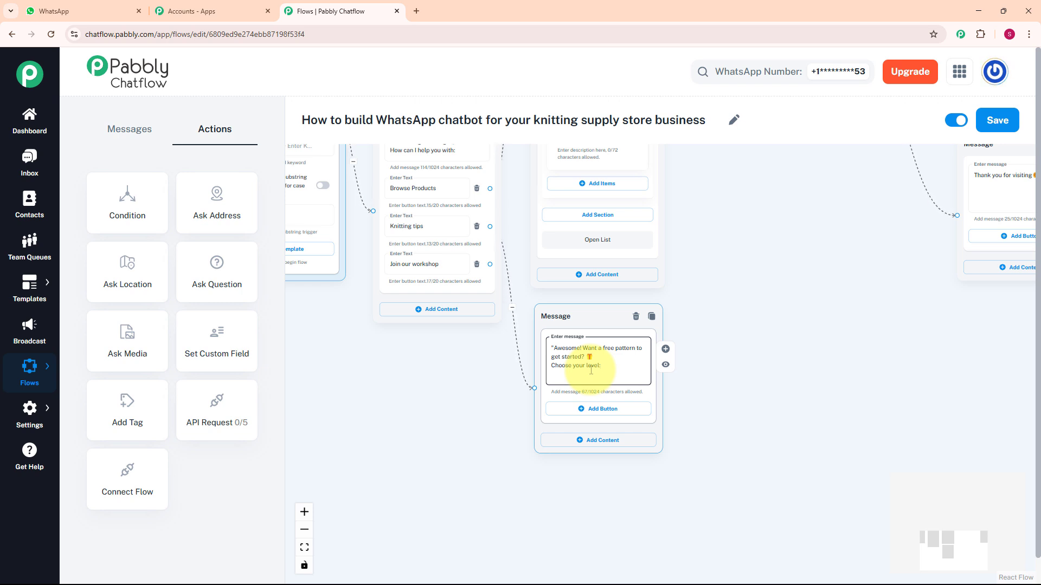
click(595, 409)
text(Beginner)
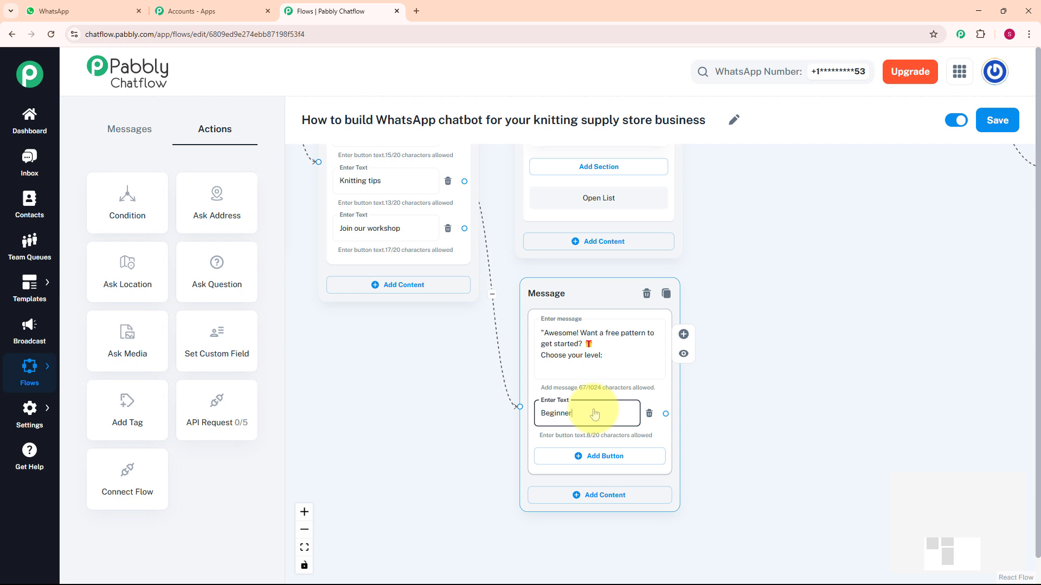
click(605, 457)
text(Intermediate)
click(604, 504)
text(Advanced)
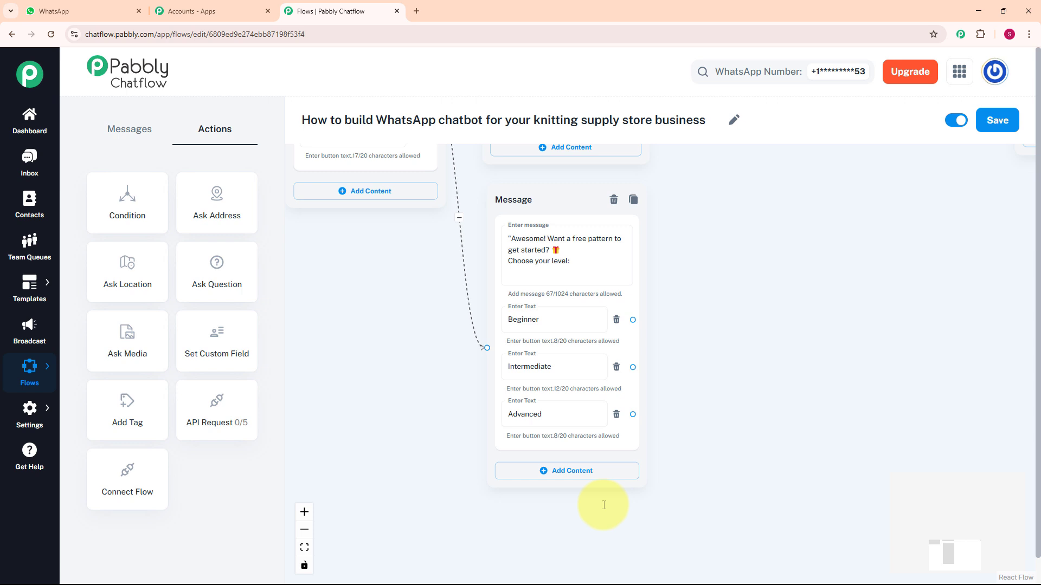
Step: Attach to Beginner the message "Here's a beginner-friendly scarf pattern just for you 👉" and add an Image media block below it
drag(633, 320, 662, 279)
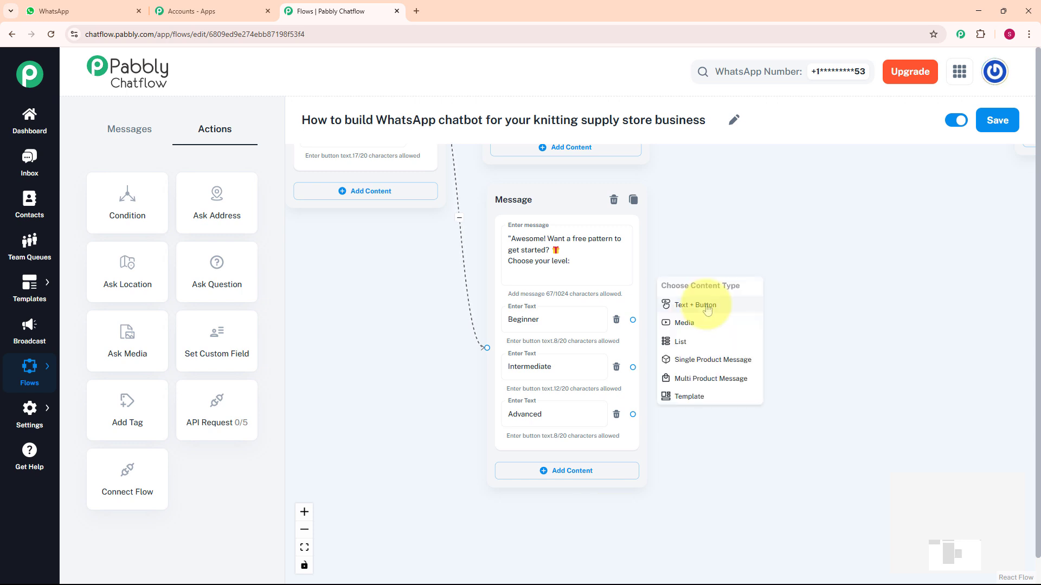
click(707, 303)
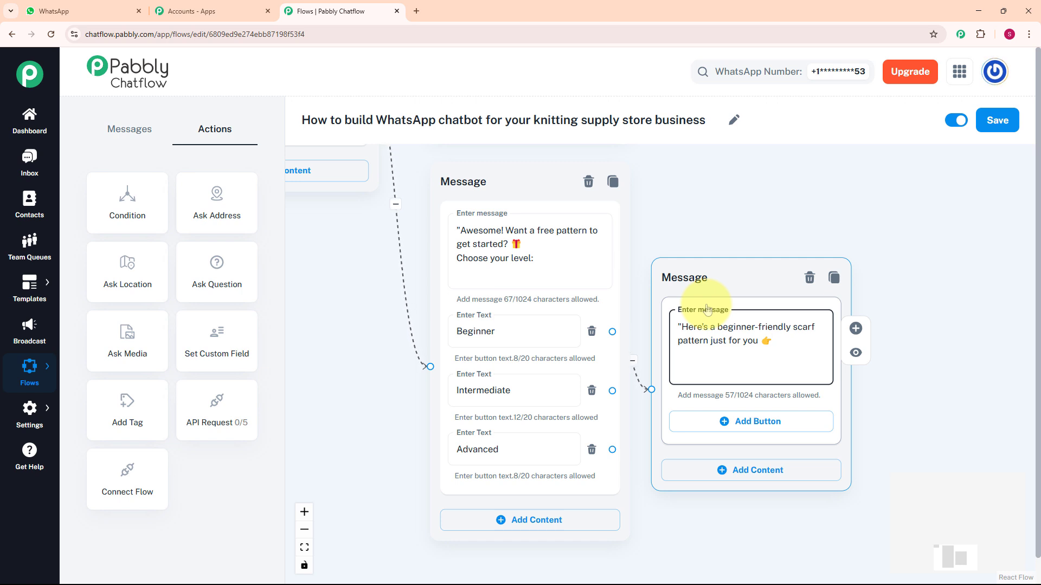
click(731, 478)
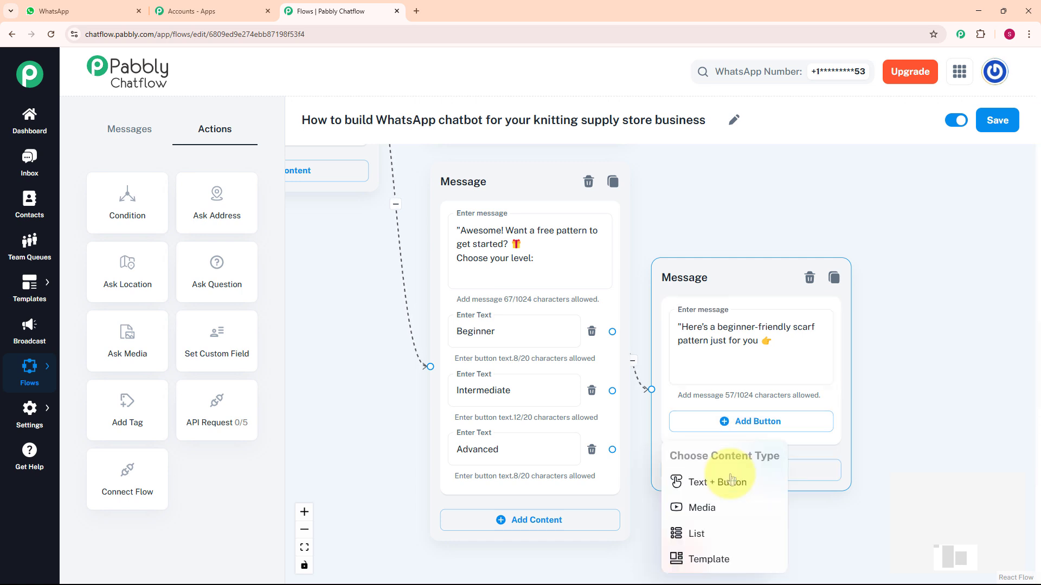
click(736, 514)
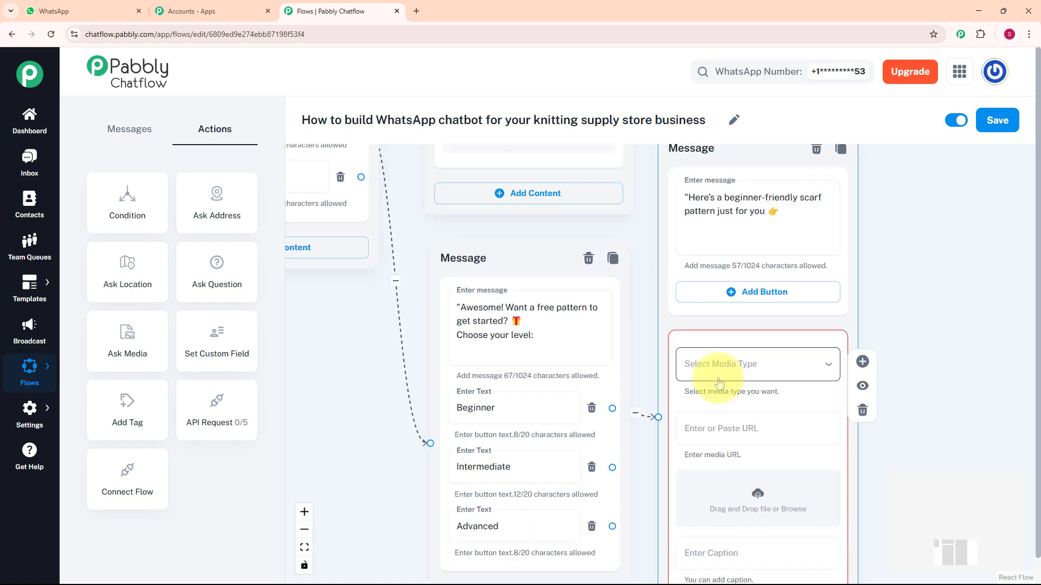
click(717, 377)
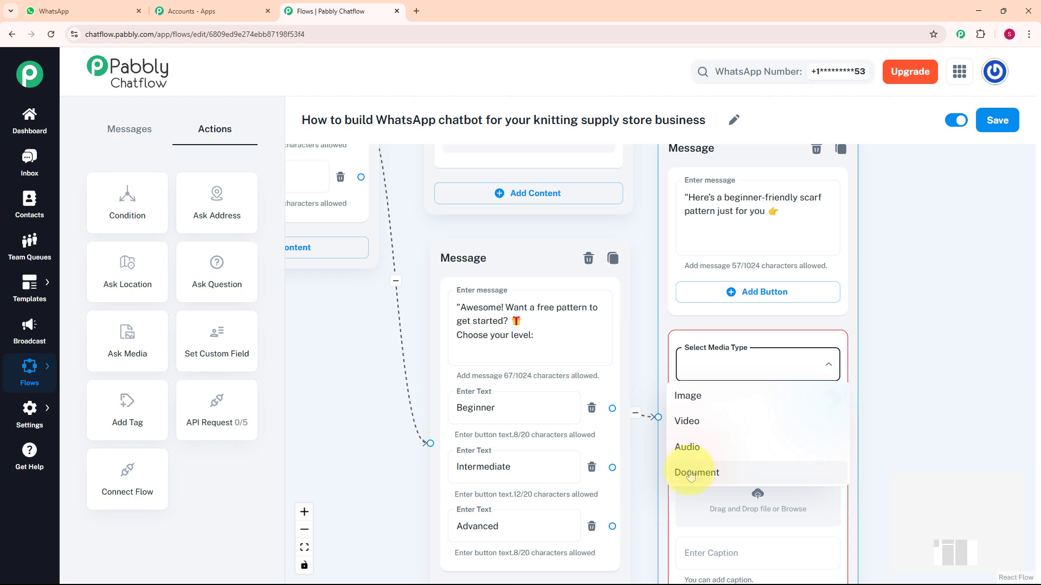
click(682, 399)
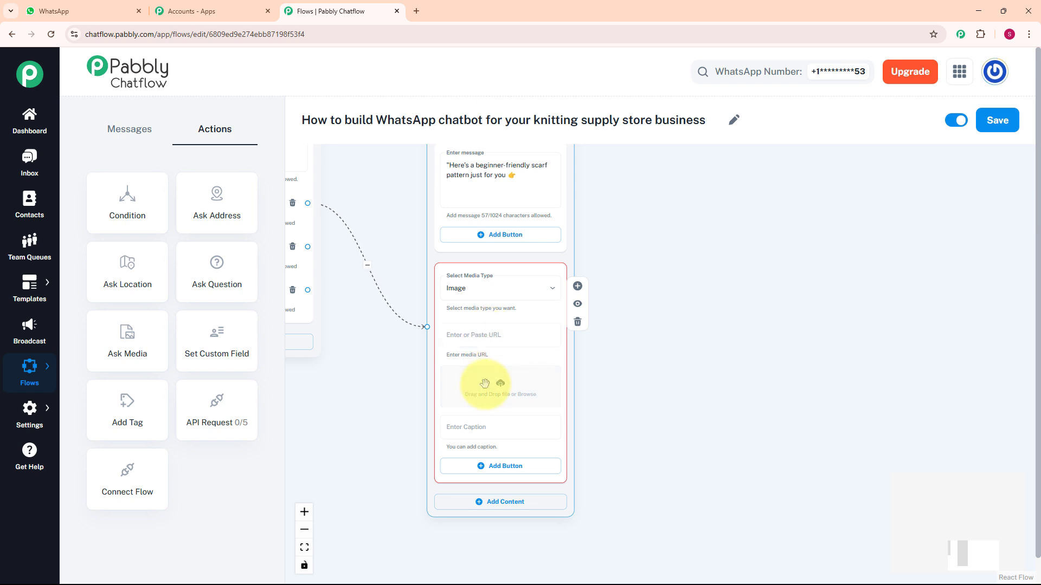
Step: Upload the "Scarf pattern" picture from the Pictures folder into the image block
key(alt+Tab)
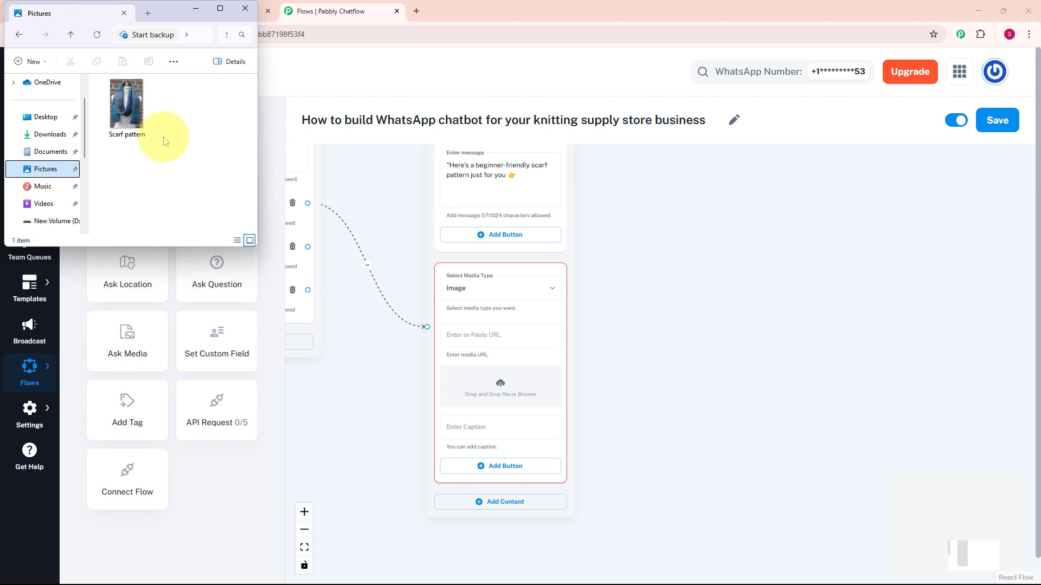
key(alt+Tab)
key(alt+Tab)
click(118, 130)
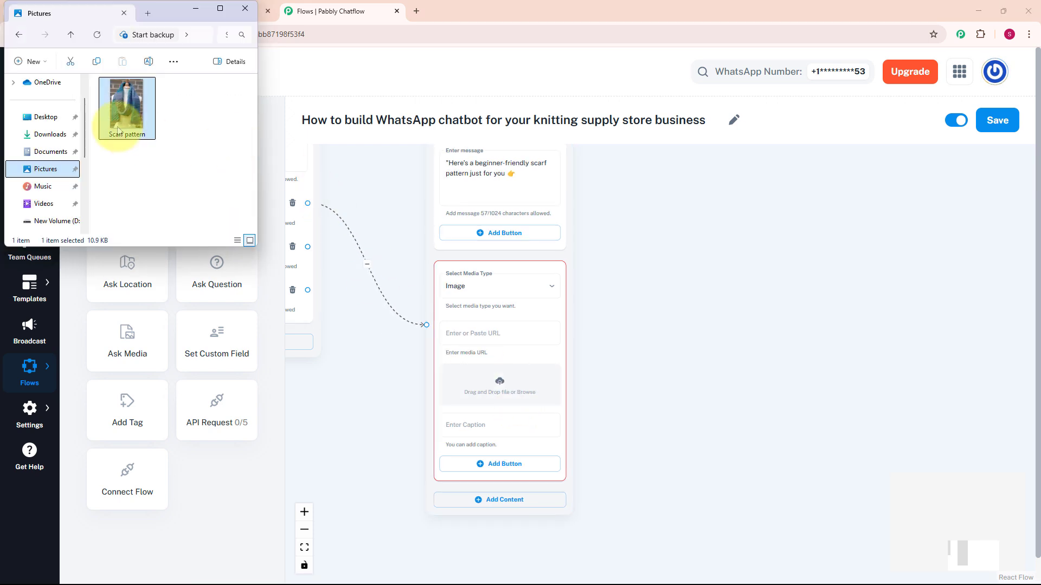
drag(117, 130, 500, 385)
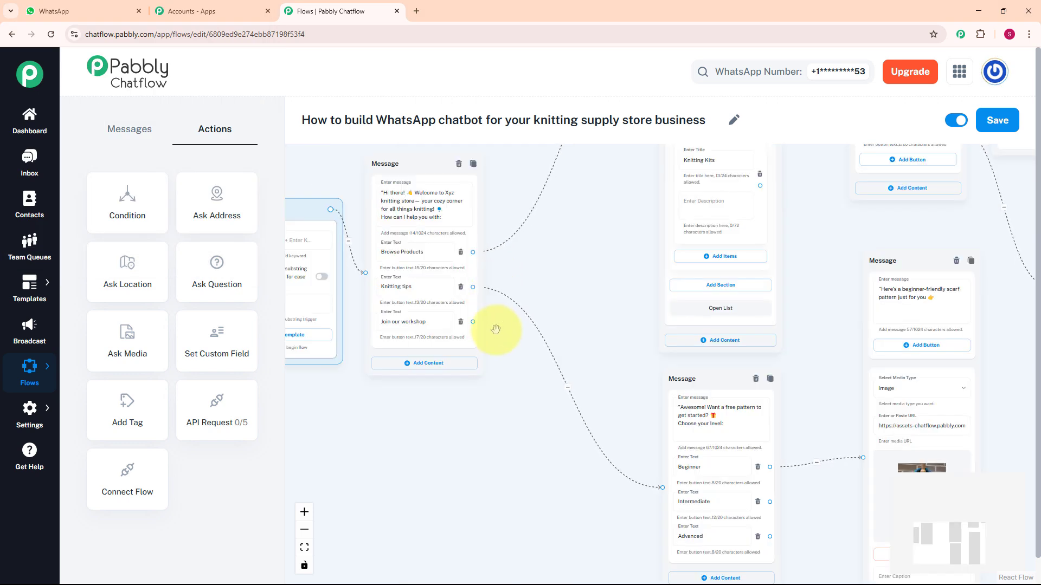
Step: Attach a Text + Button message to Join our workshop announcing monthly virtual and in-store workshops, including 'Knit Your First Sweater' on April 28
drag(472, 322, 546, 455)
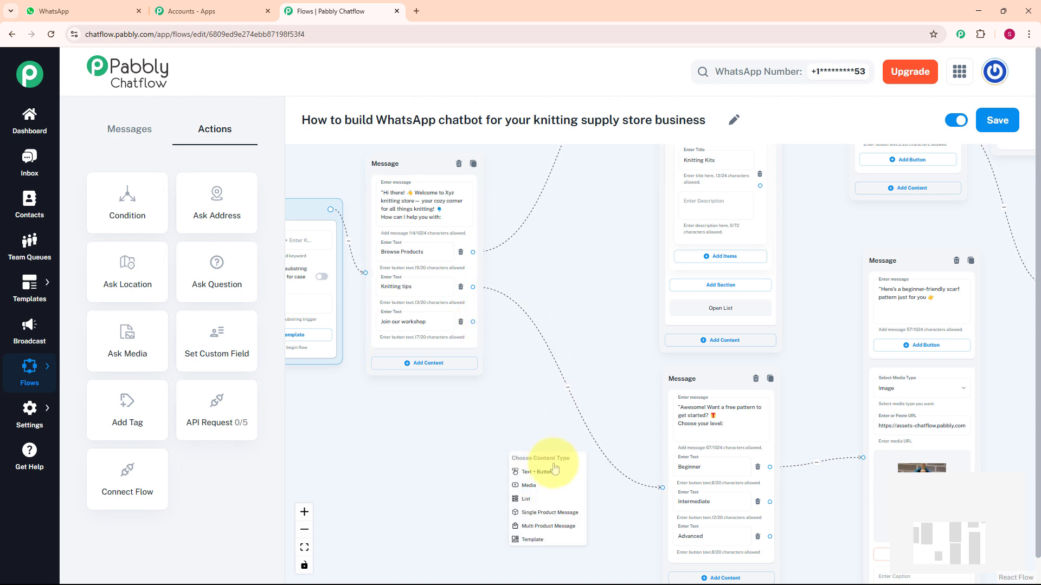
click(549, 473)
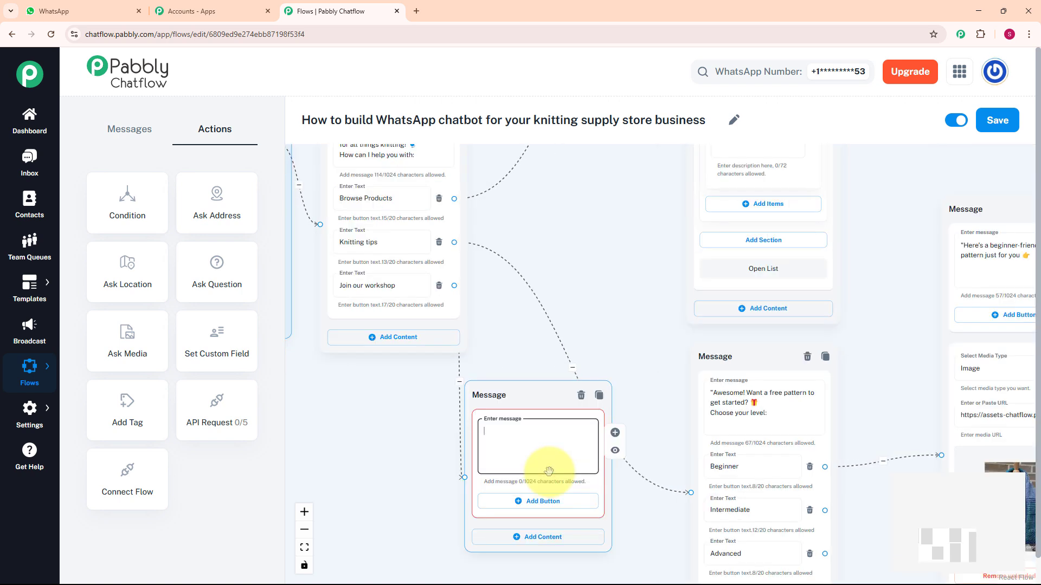
click(533, 441)
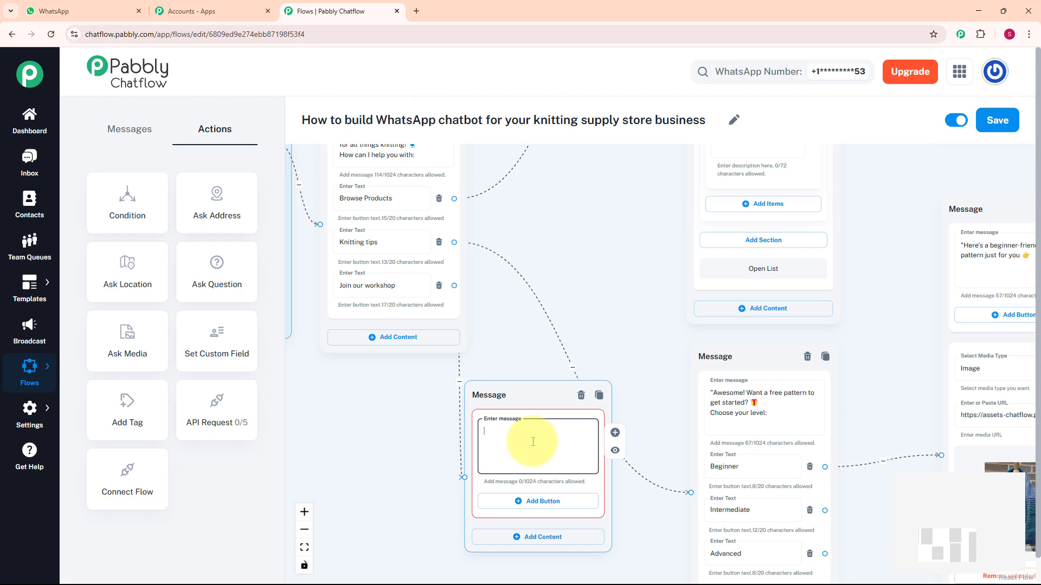
key(ctrl+v)
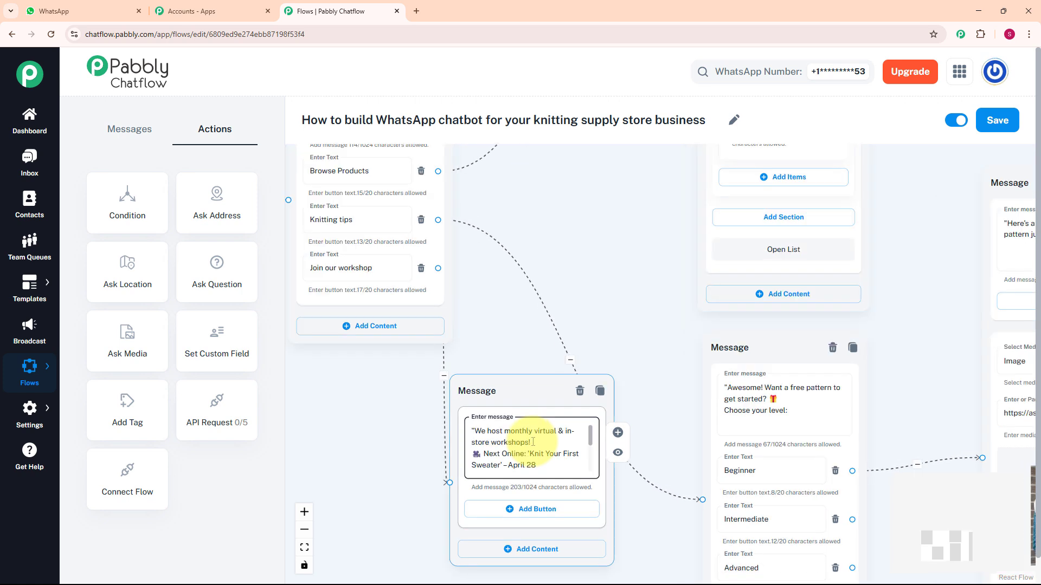
Step: Save the finished chatbot flow
scroll(528, 440, down, 5)
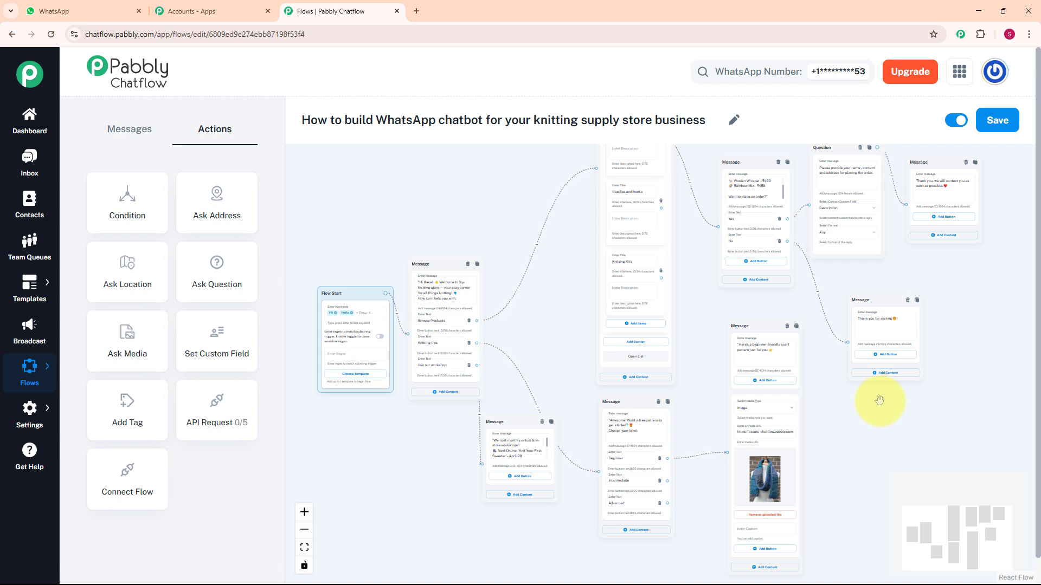
click(1010, 125)
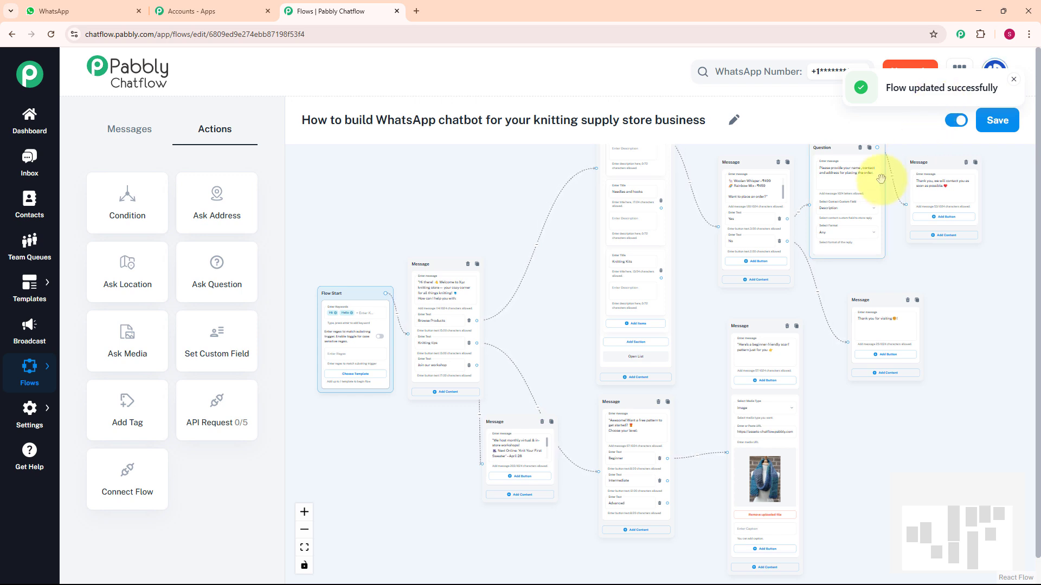
scroll(797, 284, up, 2)
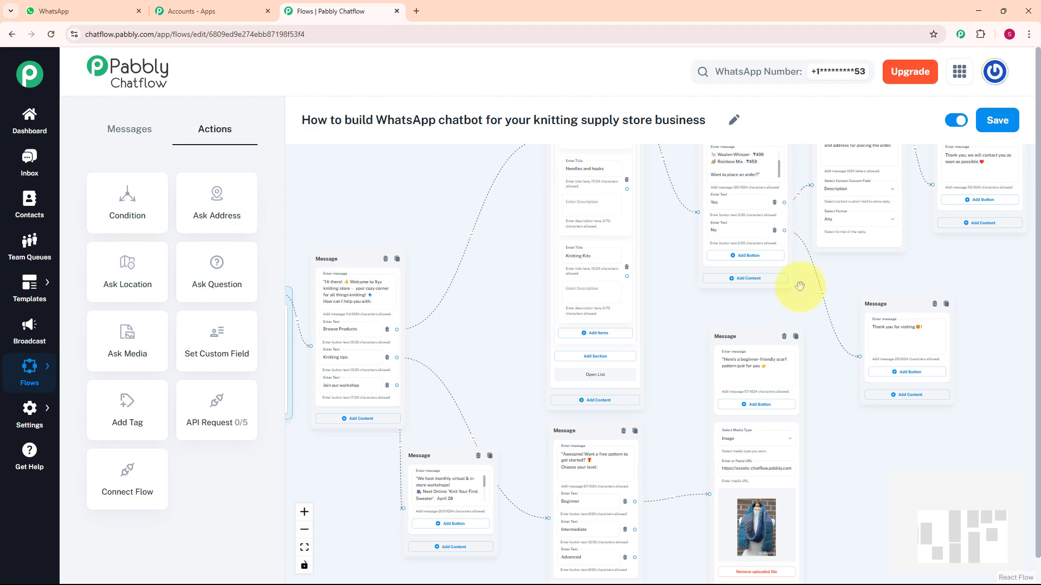
Step: Open the contact's test chat in the inbox and examine the chatbot's replies, from the welcome message to the yarn prices
click(16, 172)
click(193, 260)
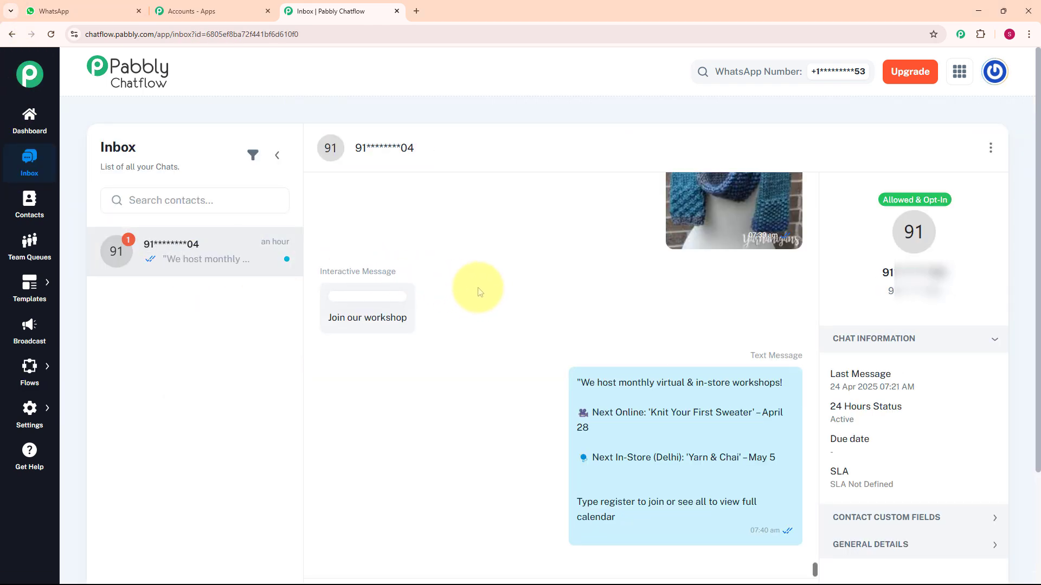
scroll(477, 288, down, 2)
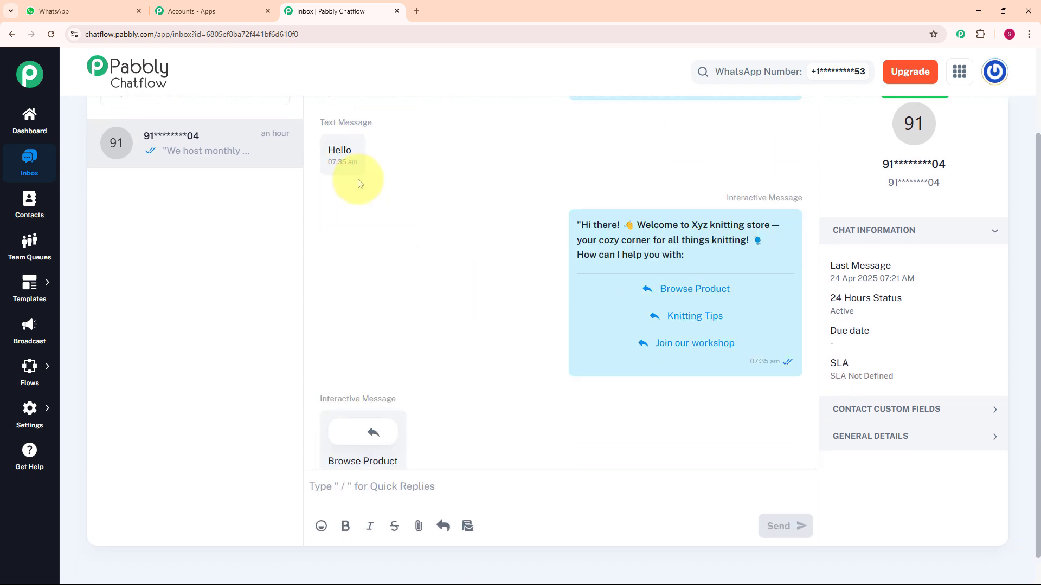
mouse_move(551, 318)
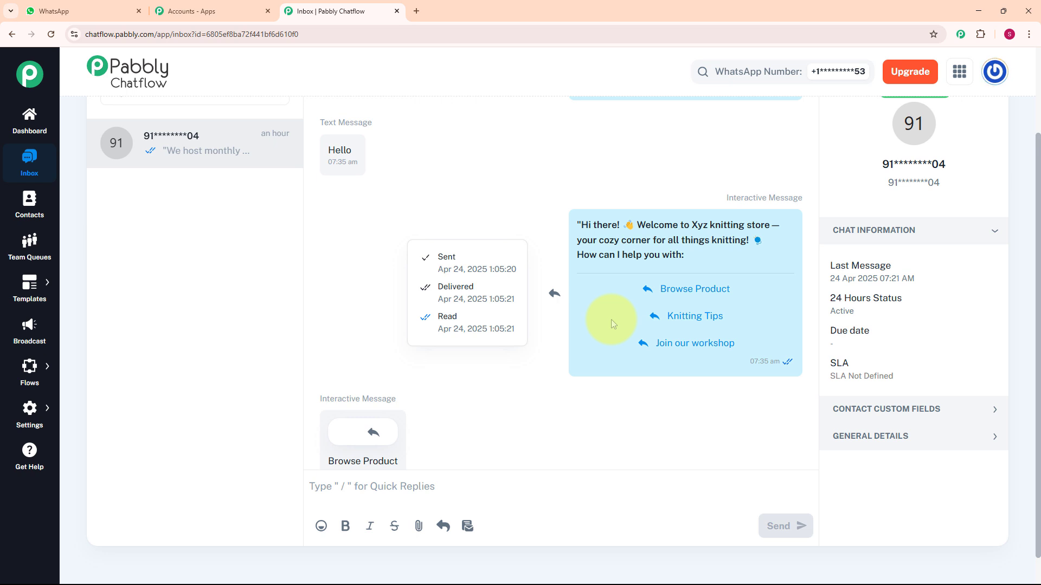
scroll(610, 320, down, 8)
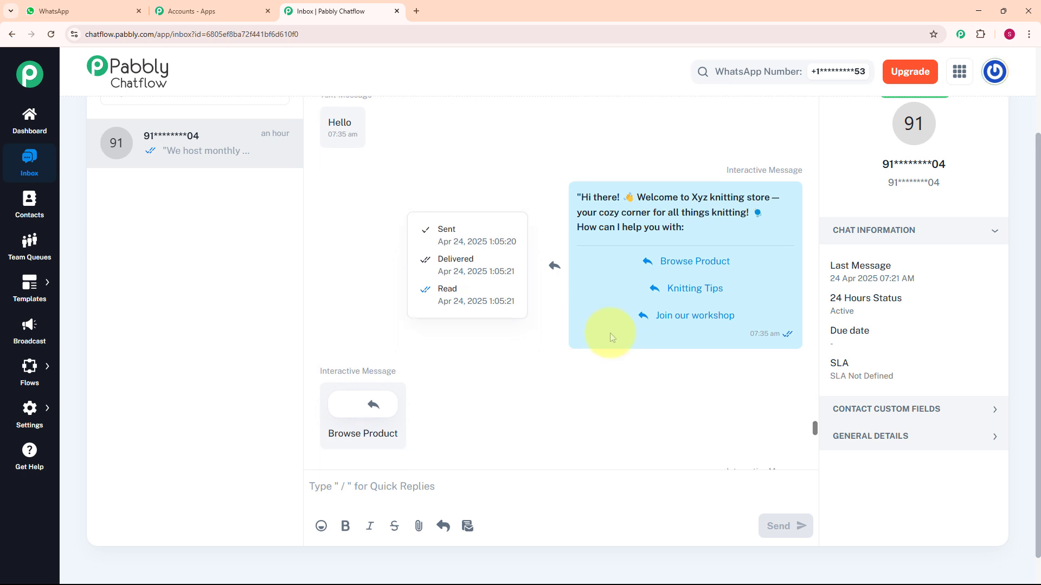
scroll(610, 346, down, 3)
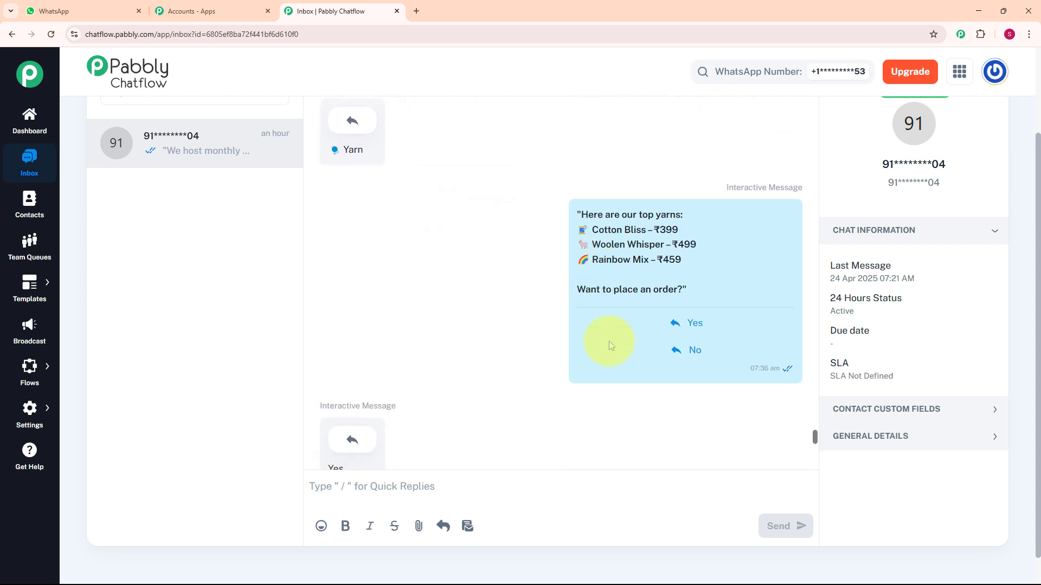